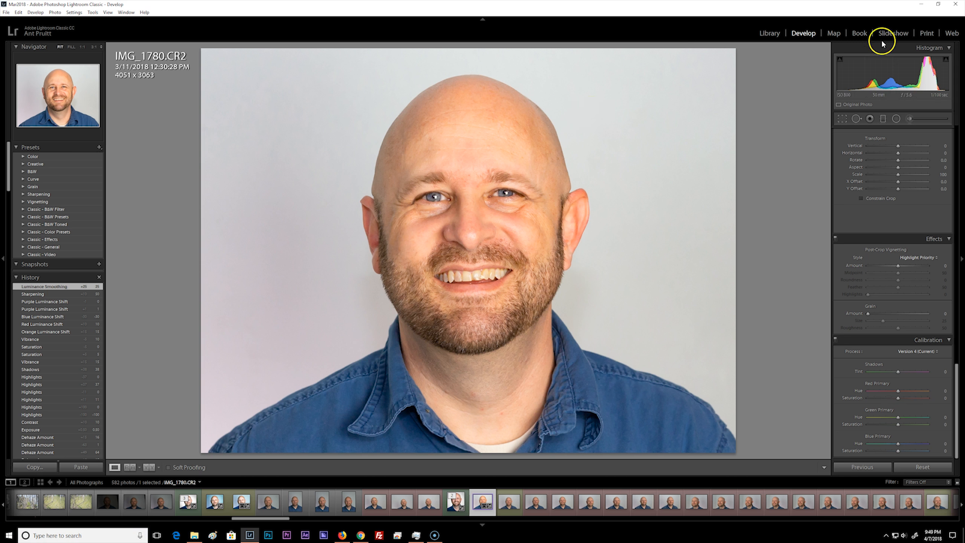
Step: Paint the backdrop beside the man's face on the image's right half with the Adjustment Brush using the Teeth Whitening effect
key("k")
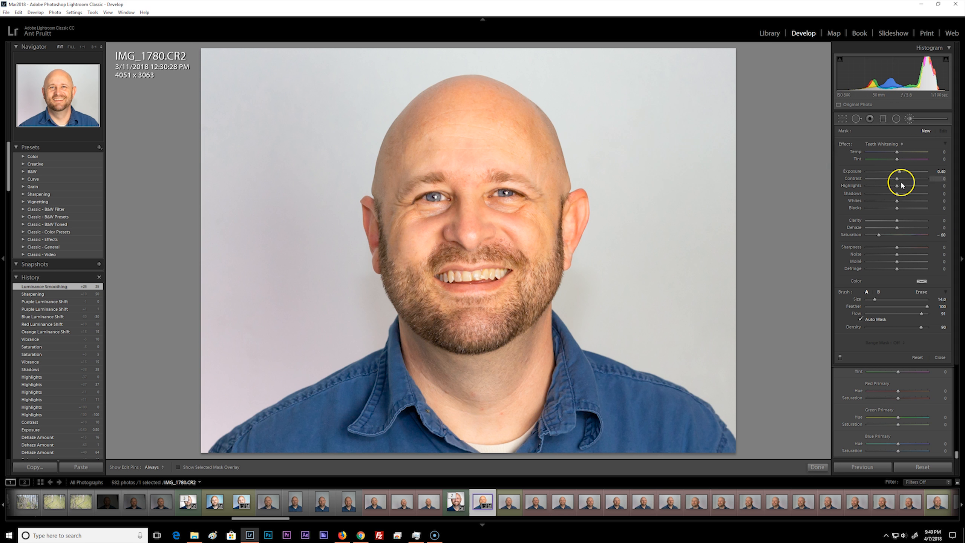
left_click(882, 146)
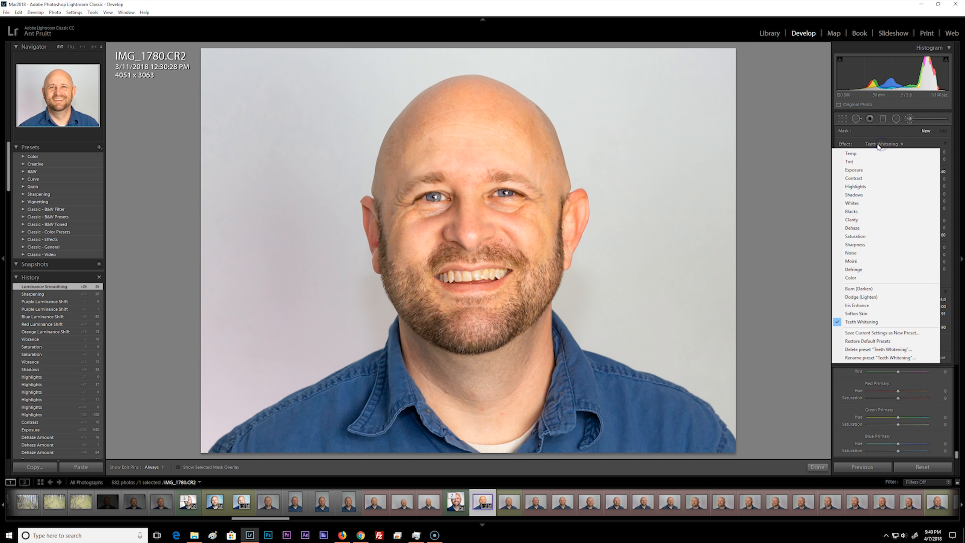
left_click(865, 324)
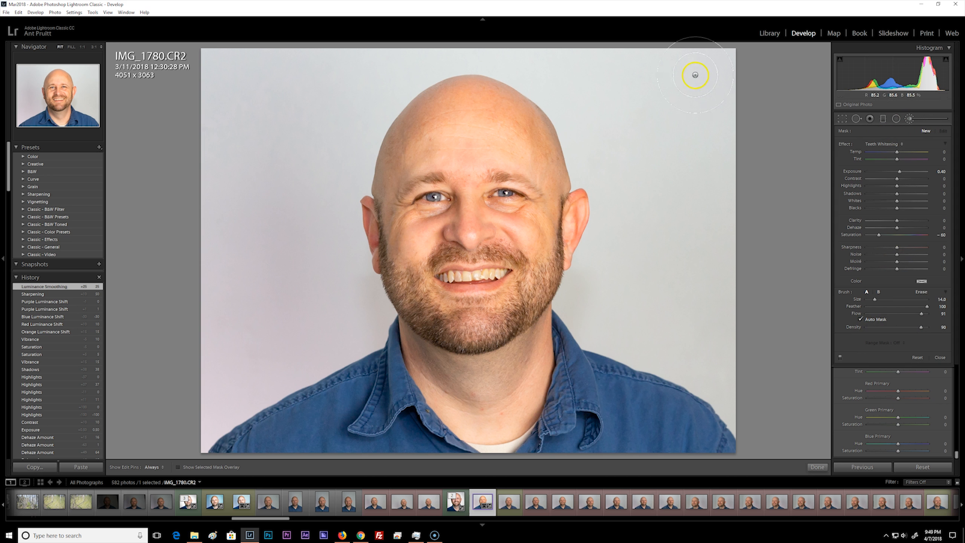
left_click(729, 54)
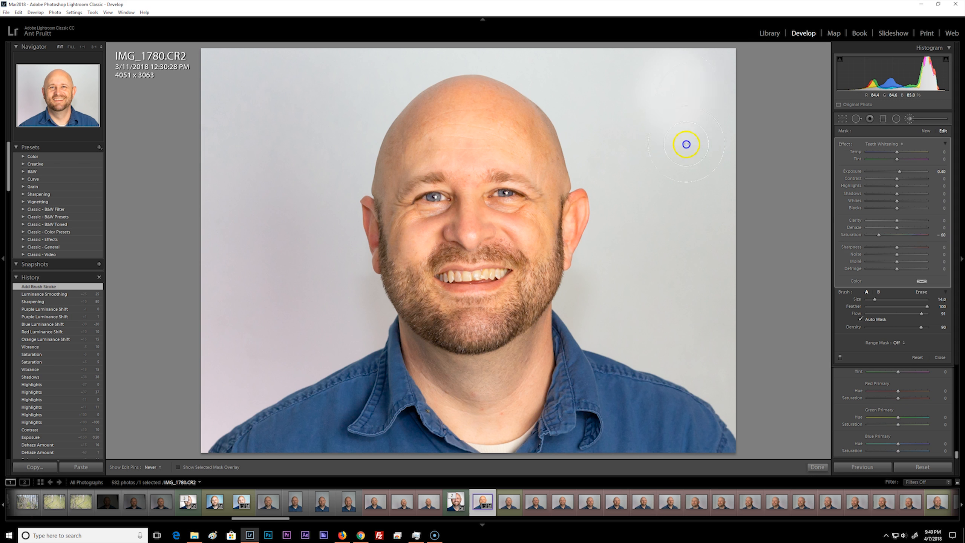
mouse_move(690, 151)
left_mouse_down()
mouse_move(602, 37)
mouse_move(657, 47)
mouse_move(694, 122)
mouse_move(696, 171)
mouse_move(717, 143)
mouse_move(695, 252)
mouse_move(724, 298)
mouse_move(732, 335)
mouse_move(688, 311)
mouse_move(667, 316)
mouse_move(676, 296)
mouse_move(641, 316)
mouse_move(605, 300)
left_mouse_up()
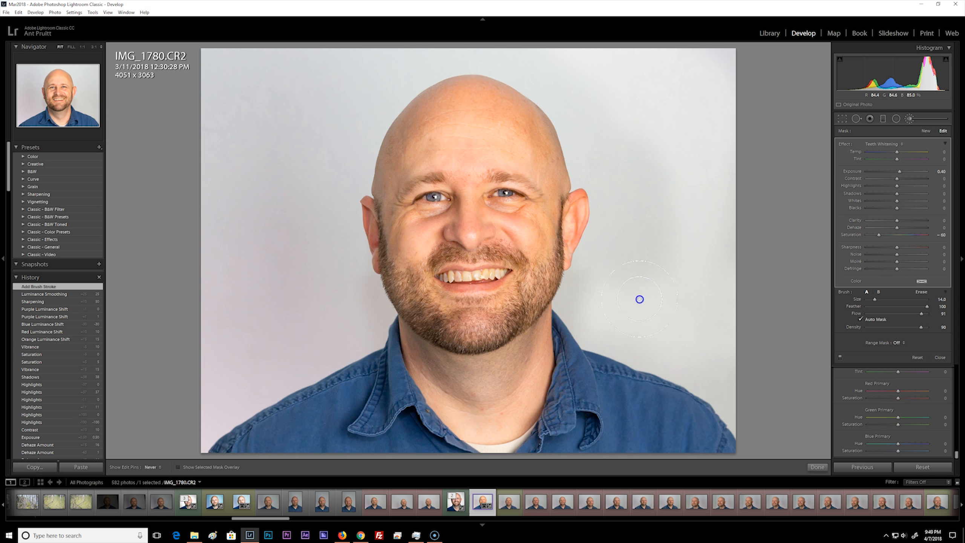
mouse_move(642, 235)
left_mouse_down()
mouse_move(661, 216)
mouse_move(640, 177)
mouse_move(684, 336)
left_mouse_up()
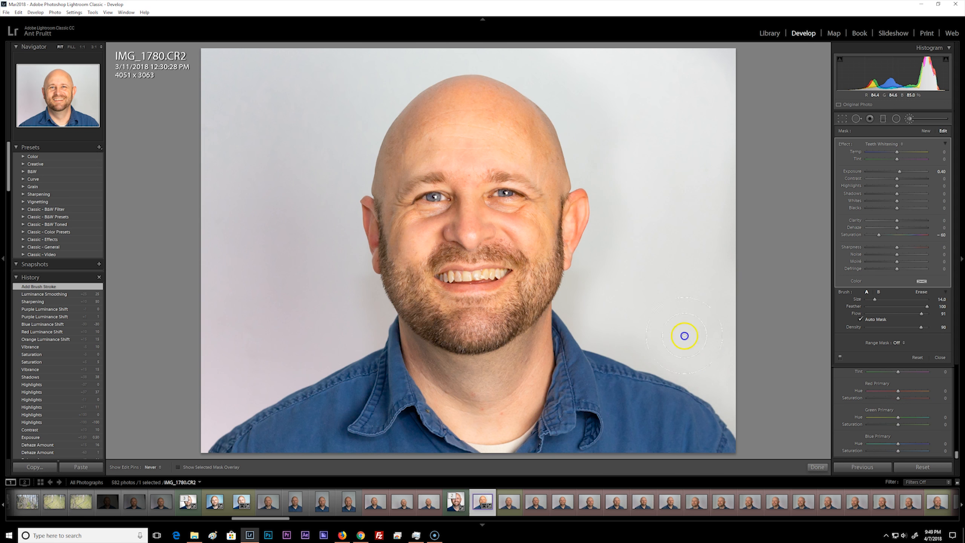
mouse_move(610, 107)
left_mouse_down()
mouse_move(601, 64)
mouse_move(593, 84)
left_mouse_up()
left_click_drag(701, 293, 676, 241)
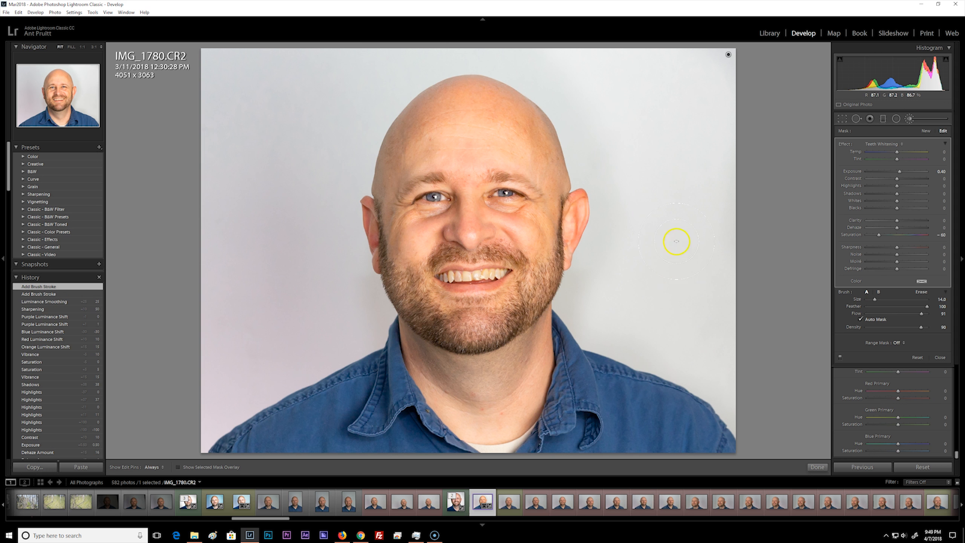
mouse_move(672, 276)
left_mouse_down()
mouse_move(752, 304)
mouse_move(714, 308)
left_mouse_up()
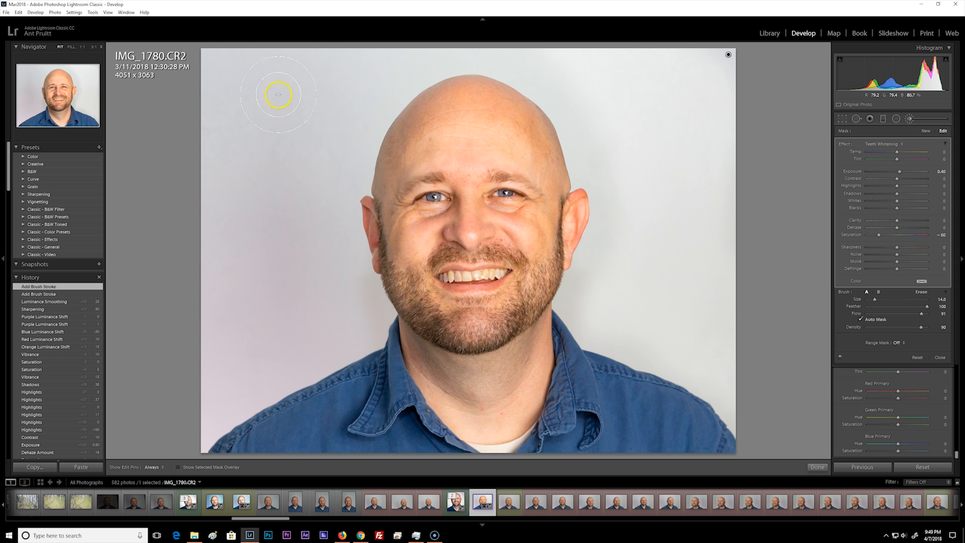
Step: Extend the whitening brush strokes above the head and across the backdrop on the image's left half
mouse_move(211, 69)
left_mouse_down()
mouse_move(254, 52)
mouse_move(335, 66)
mouse_move(332, 81)
mouse_move(399, 55)
mouse_move(499, 42)
mouse_move(551, 56)
mouse_move(542, 61)
mouse_move(578, 59)
left_mouse_up()
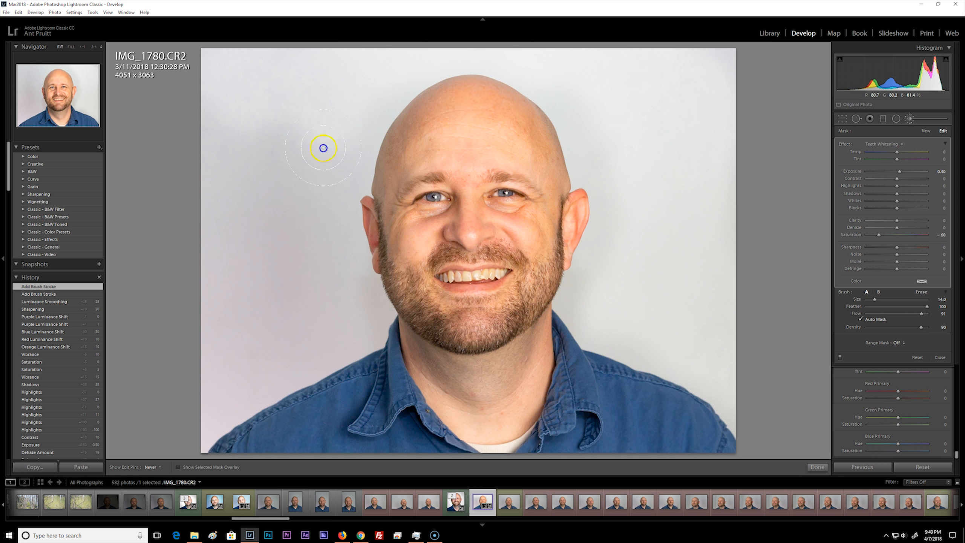
mouse_move(278, 196)
left_mouse_down()
mouse_move(199, 151)
mouse_move(189, 157)
mouse_move(250, 174)
left_mouse_up()
left_click_drag(317, 190, 315, 182)
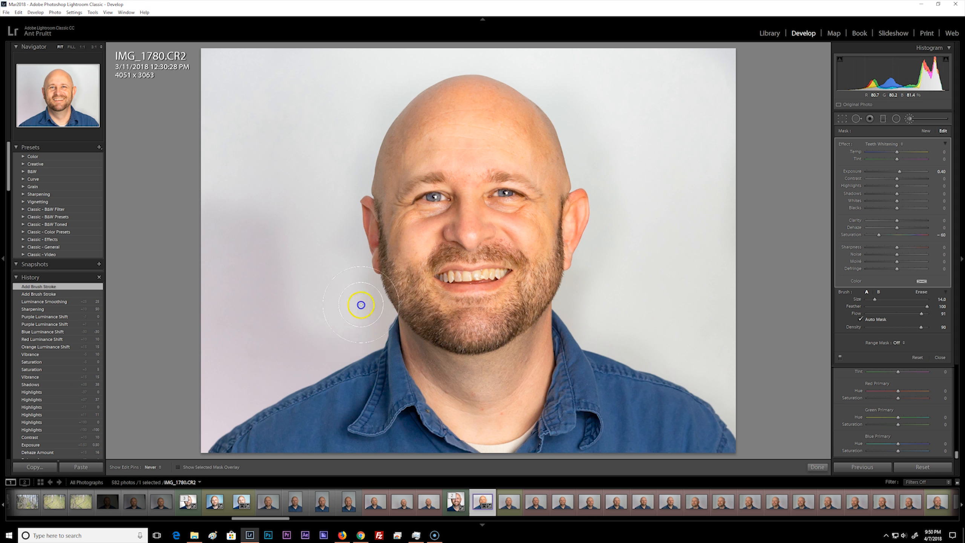
left_click_drag(364, 299, 279, 267)
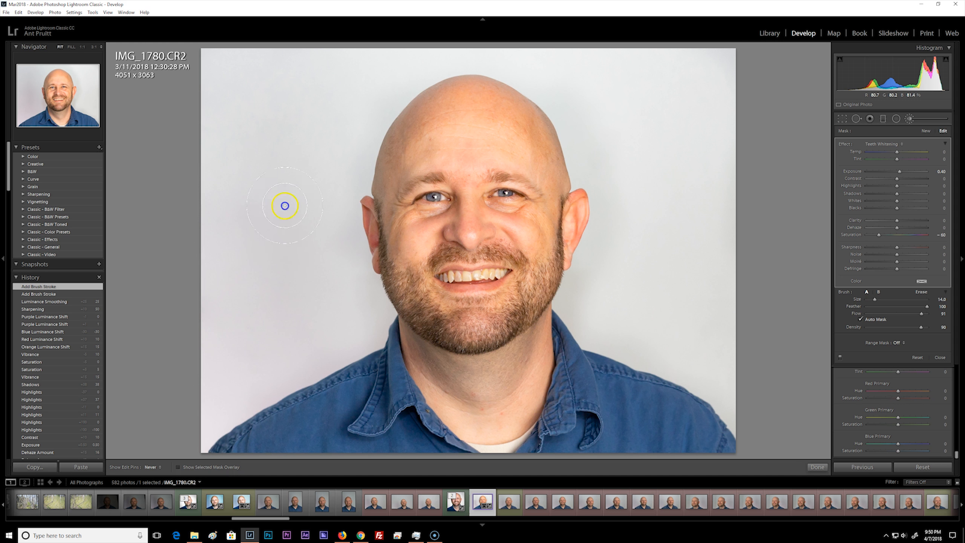
mouse_move(230, 140)
left_mouse_down()
mouse_move(231, 95)
mouse_move(249, 82)
mouse_move(266, 115)
mouse_move(242, 129)
left_mouse_up()
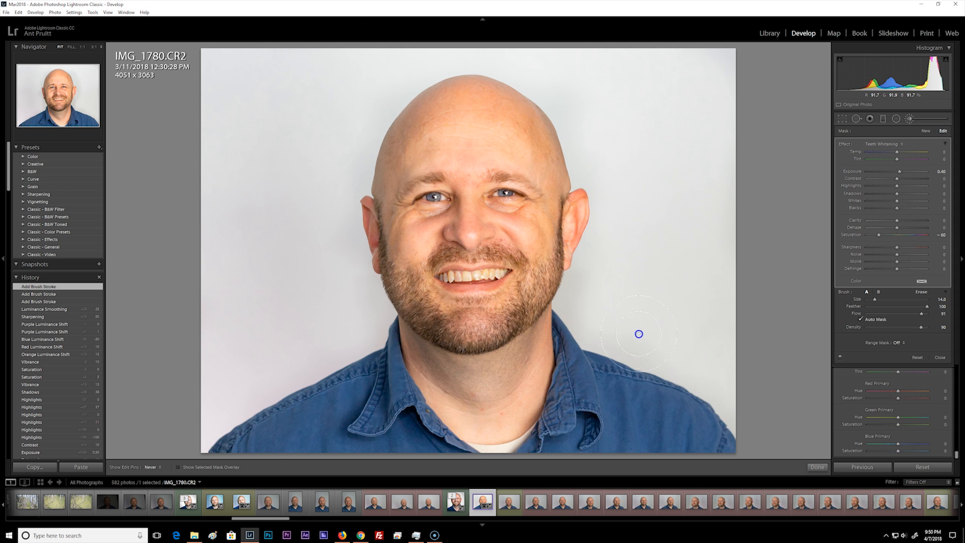
Step: Show the selected mask overlay and brush in the unmasked backdrop gaps around the head and shoulders
left_click(176, 467)
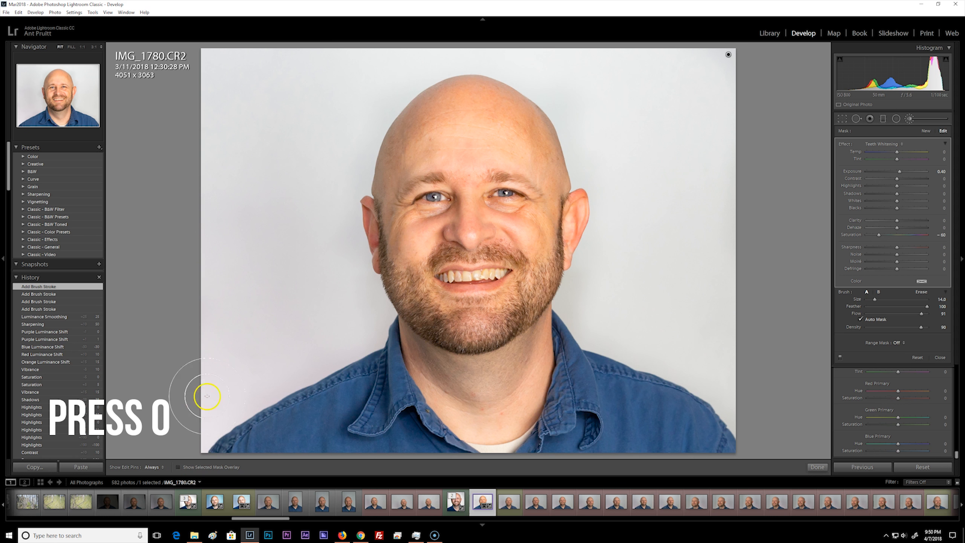
key("o")
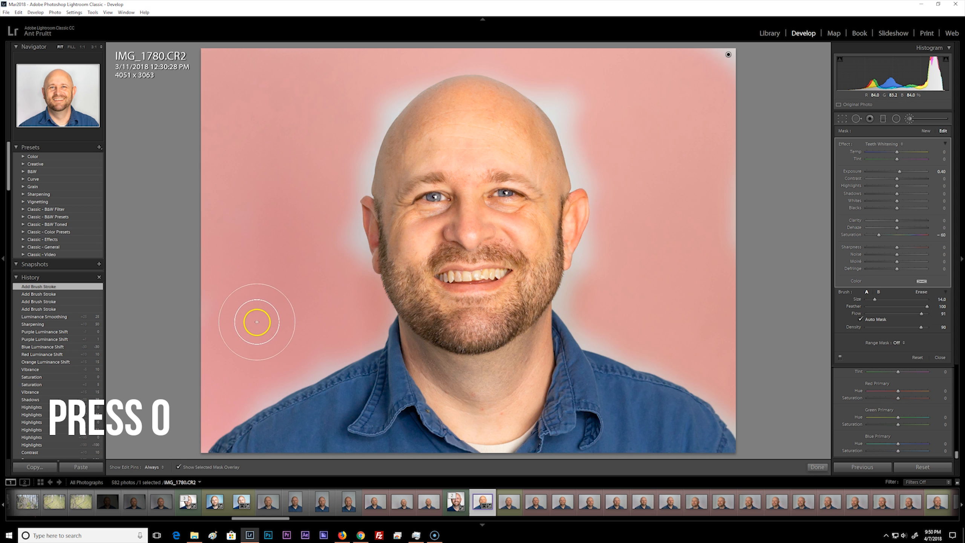
mouse_move(701, 80)
left_mouse_down()
mouse_move(727, 204)
mouse_move(705, 244)
mouse_move(674, 198)
left_mouse_up()
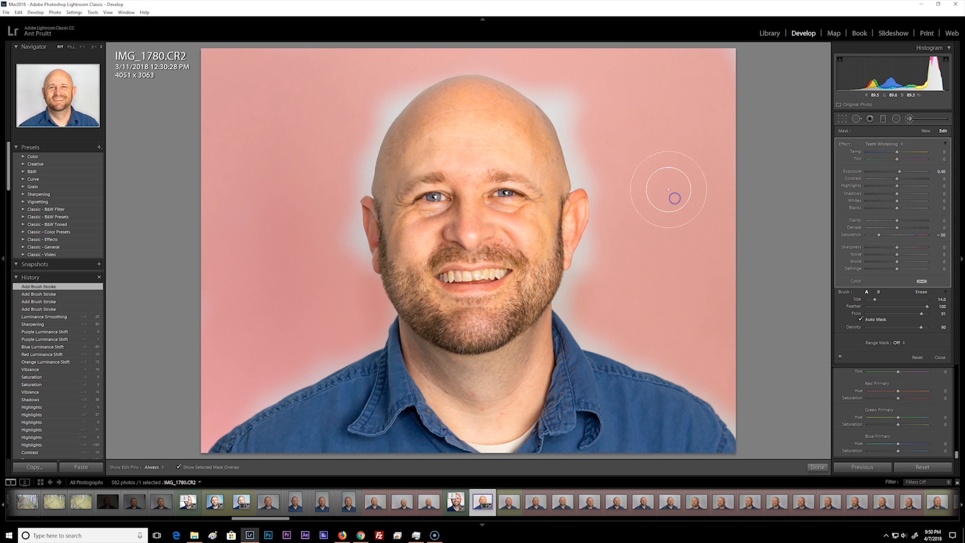
mouse_move(578, 98)
left_mouse_down()
mouse_move(526, 63)
mouse_move(579, 112)
mouse_move(657, 353)
mouse_move(707, 370)
mouse_move(746, 412)
mouse_move(651, 332)
mouse_move(605, 312)
mouse_move(601, 283)
mouse_move(624, 186)
left_mouse_up()
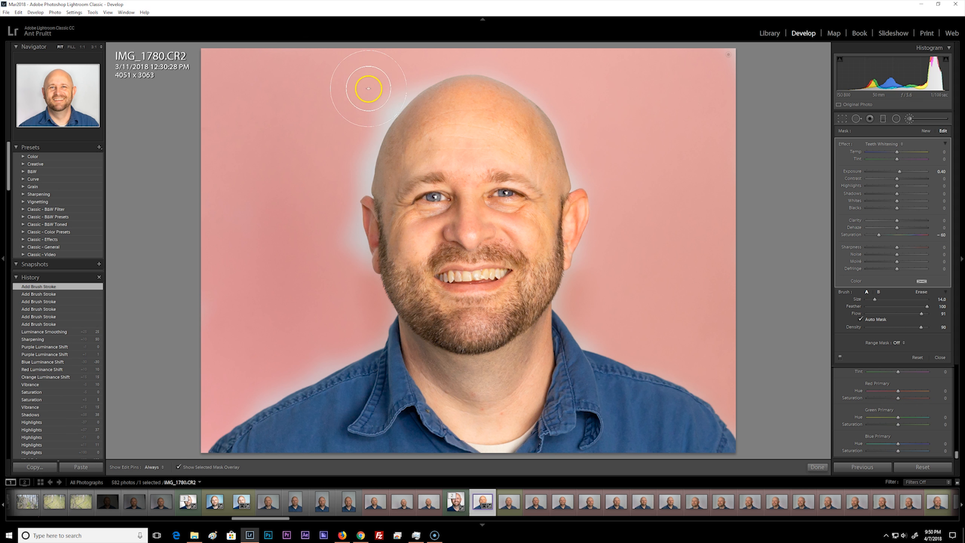
mouse_move(390, 92)
left_mouse_down()
mouse_move(338, 169)
mouse_move(334, 224)
mouse_move(353, 273)
mouse_move(347, 336)
mouse_move(294, 373)
left_mouse_up()
left_click(588, 153)
mouse_move(499, 64)
left_mouse_down()
mouse_move(408, 80)
mouse_move(398, 92)
mouse_move(417, 77)
mouse_move(495, 62)
mouse_move(525, 69)
left_mouse_up()
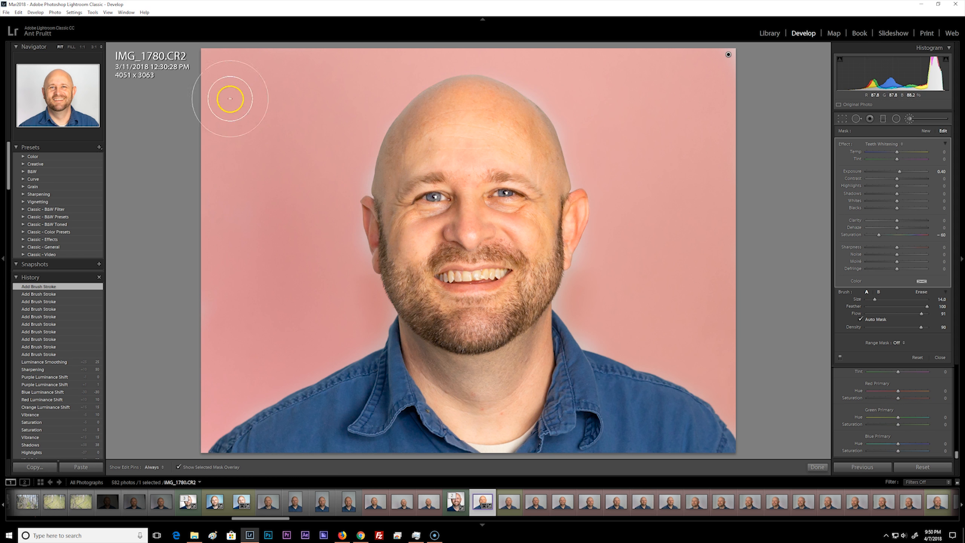
Step: Brush the mask over the forehead and erase that spill from the skin
key("h")
mouse_move(446, 100)
left_mouse_down()
mouse_move(456, 114)
mouse_move(483, 101)
left_mouse_up()
key("h")
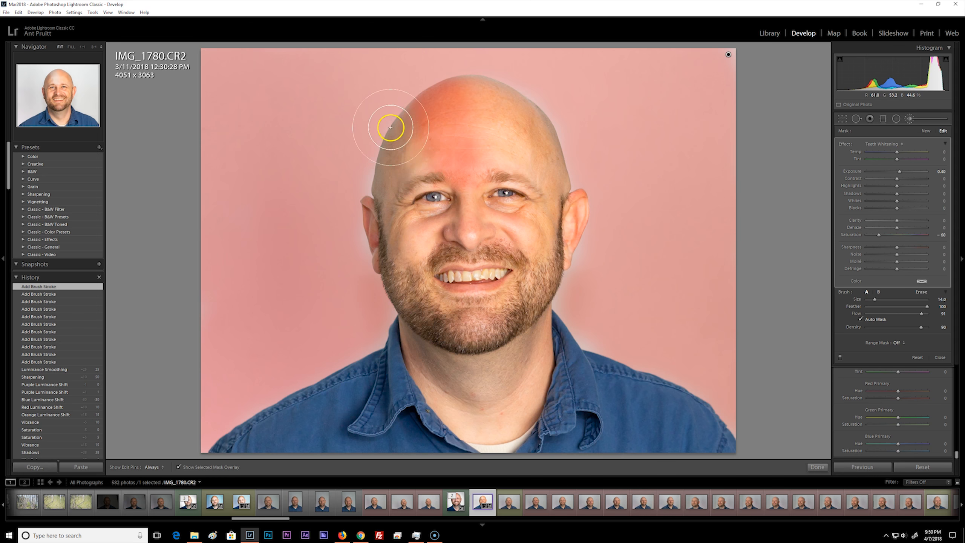
key("alt")
mouse_move(451, 166)
left_mouse_down()
mouse_move(464, 146)
mouse_move(489, 162)
mouse_move(460, 175)
mouse_move(435, 154)
mouse_move(435, 122)
left_mouse_up()
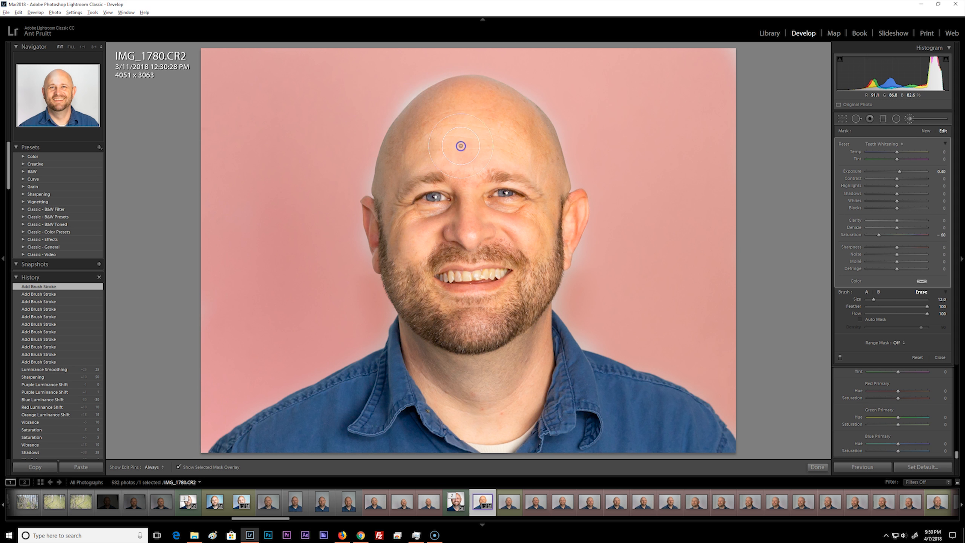
left_click(462, 146, "alt")
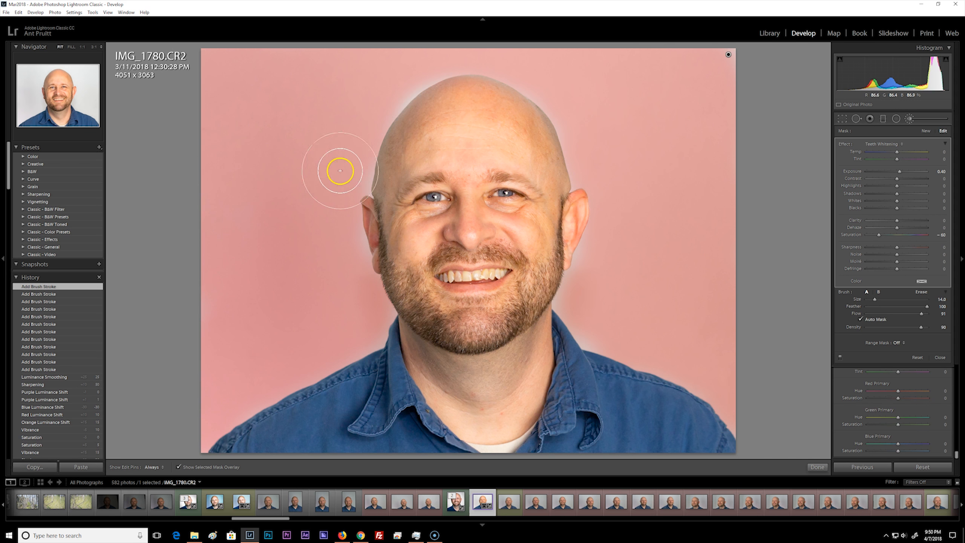
Step: Hide the mask overlay and set the brush adjustment's exposure to 1.28
key("o")
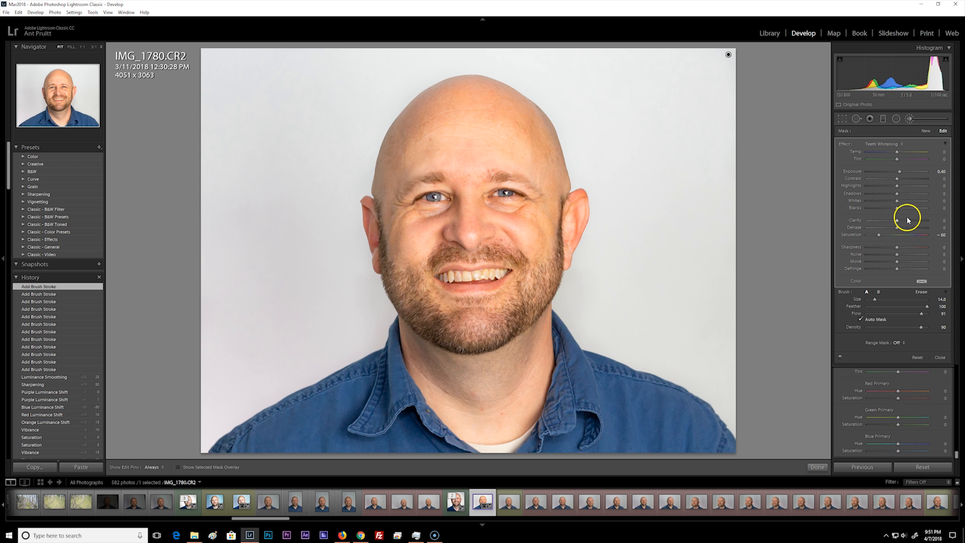
left_click(903, 173)
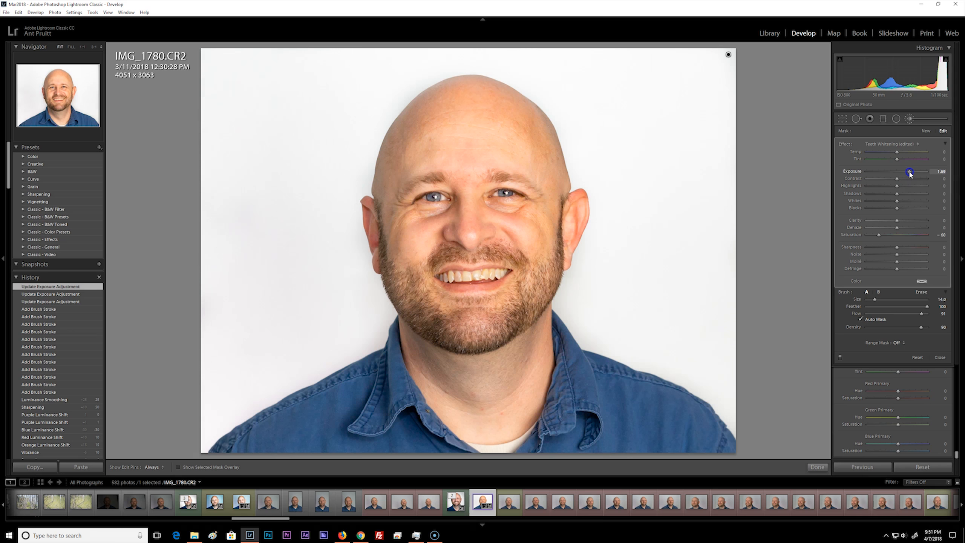
left_click_drag(907, 173, 907, 173)
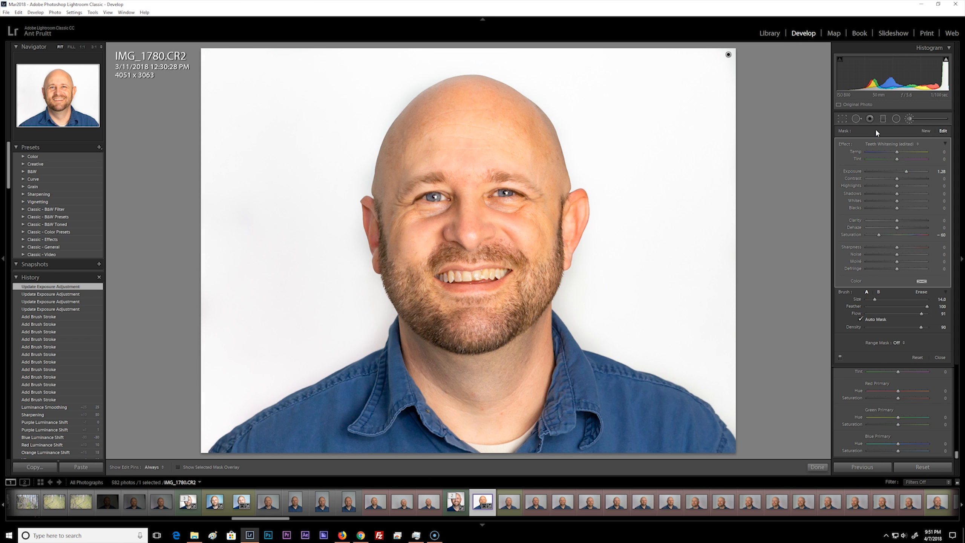
Step: Brush over the remaining backdrop shadows beside the neck and above the shoulders, and close the Adjustment Brush
key("h")
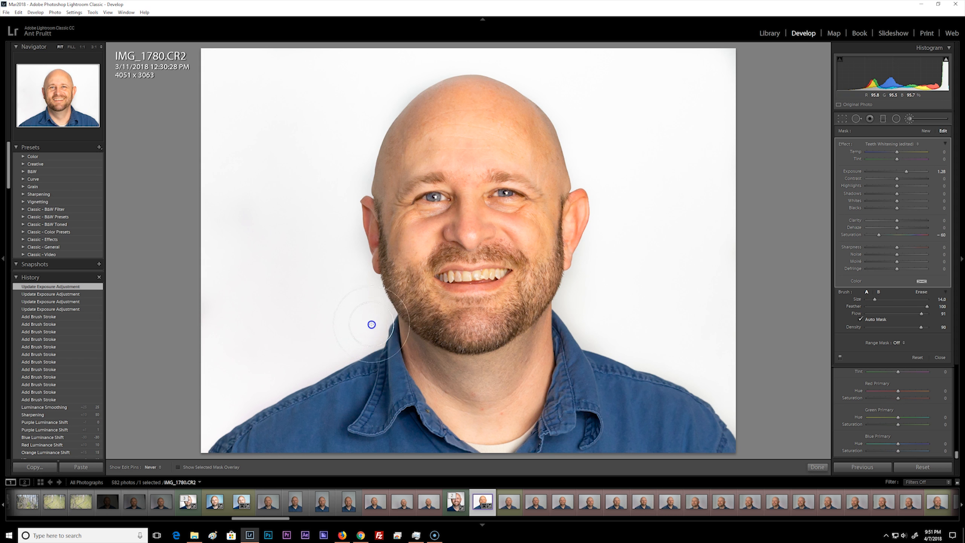
left_click_drag(344, 340, 371, 326)
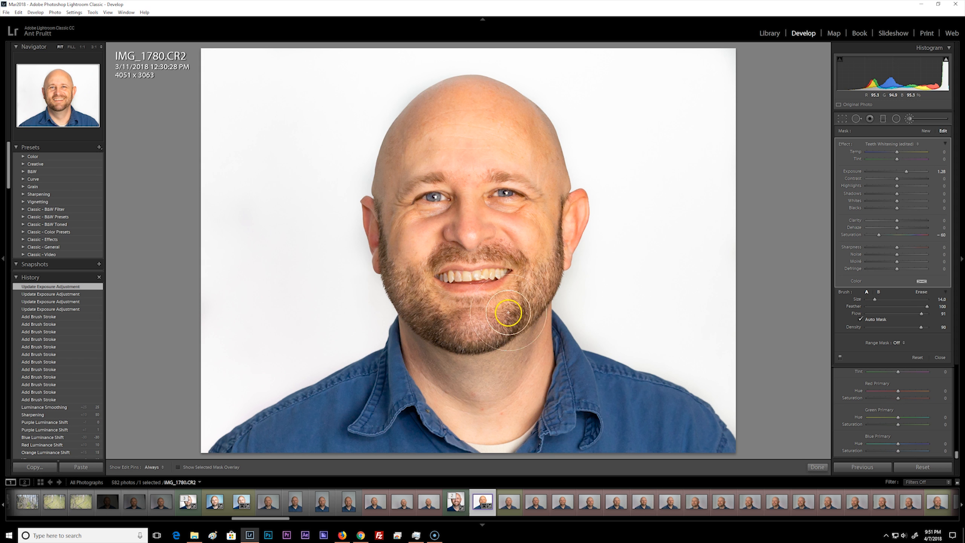
mouse_move(588, 331)
left_mouse_down()
mouse_move(571, 321)
mouse_move(602, 336)
left_mouse_up()
key("h")
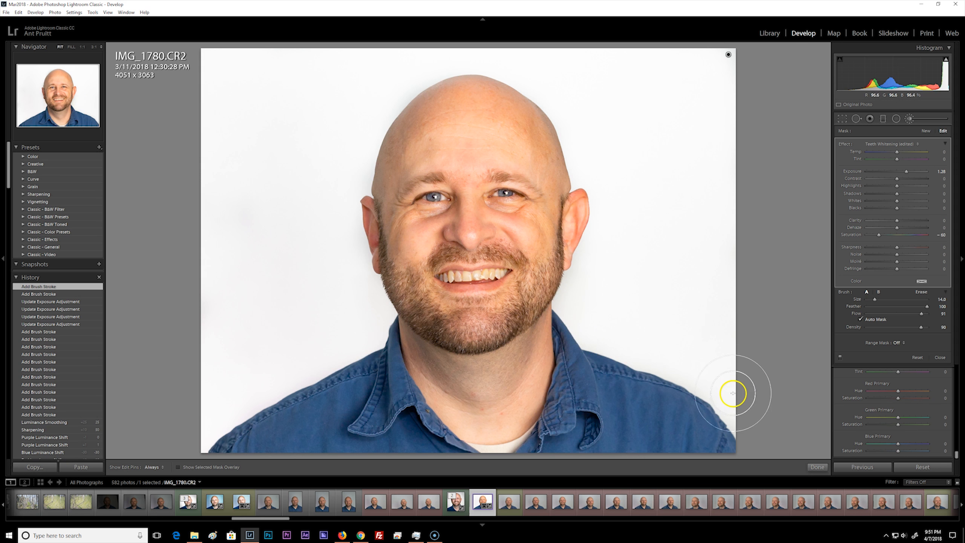
left_click_drag(246, 357, 236, 364)
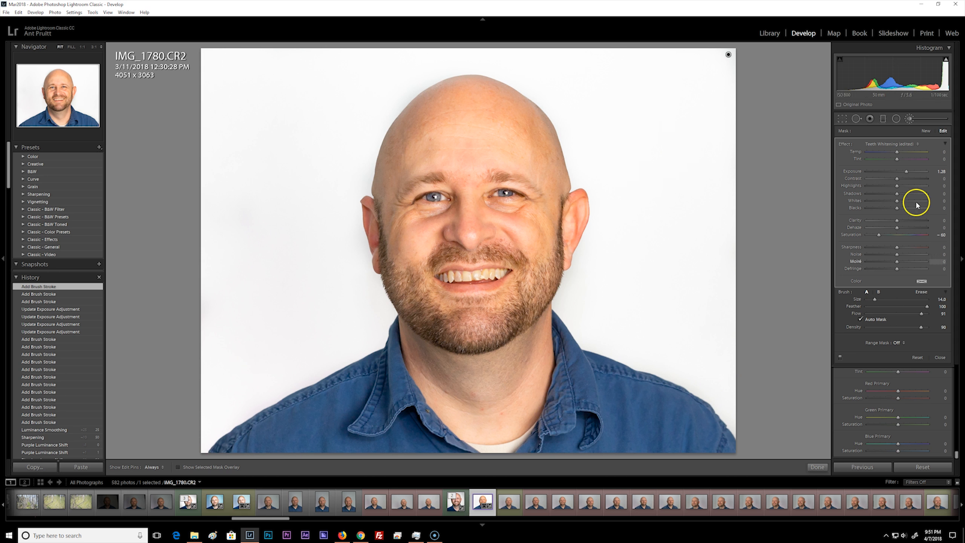
left_click(909, 118)
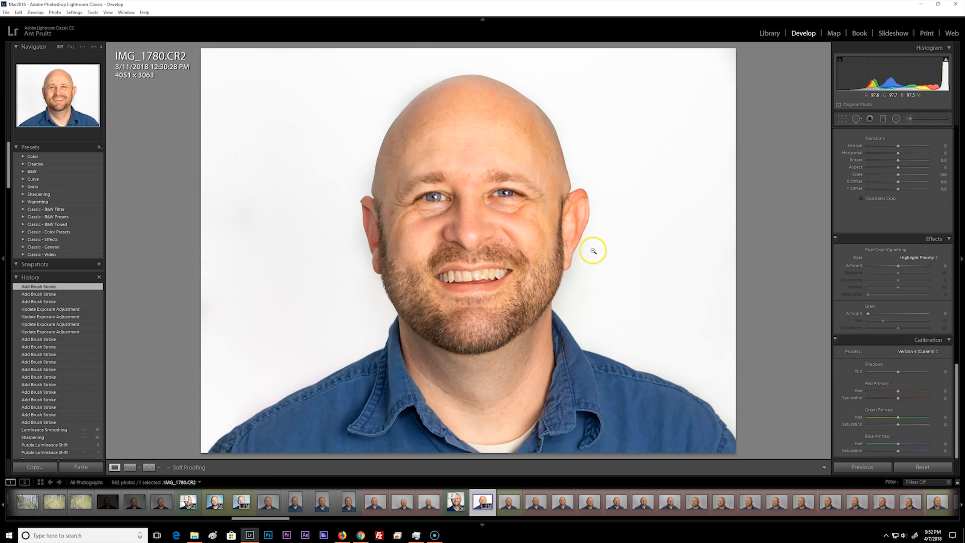
Step: Send the portrait to Adobe Photoshop CC 2018 for editing
right_click(475, 251)
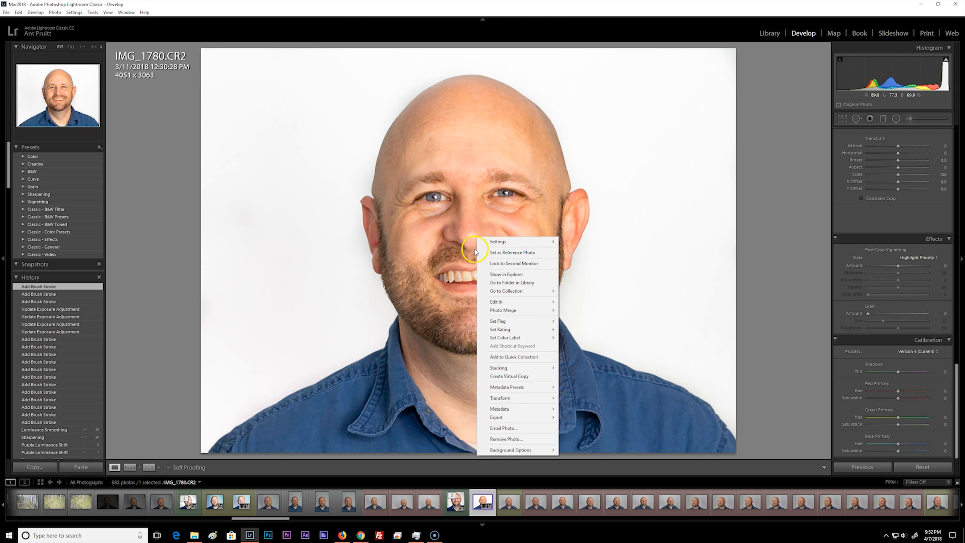
mouse_move(509, 302)
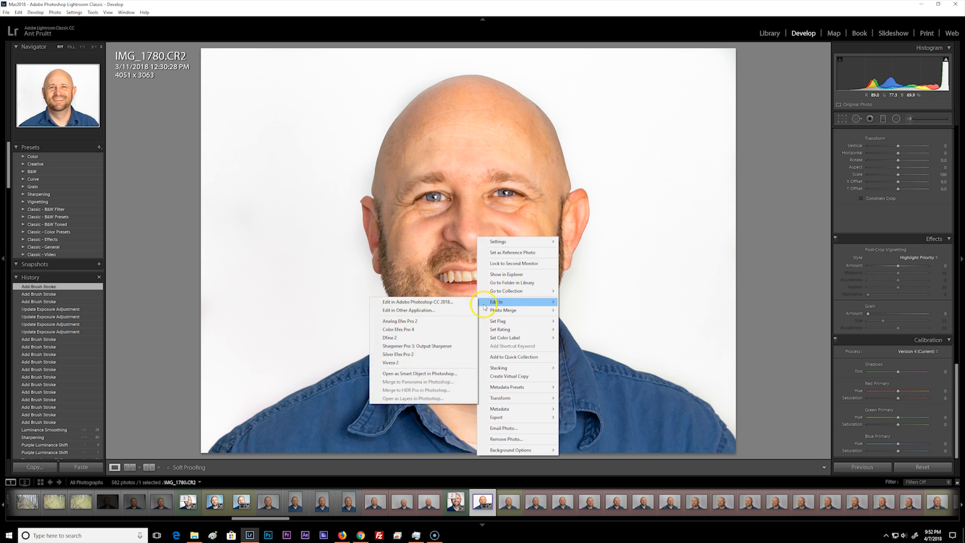
left_click(429, 302)
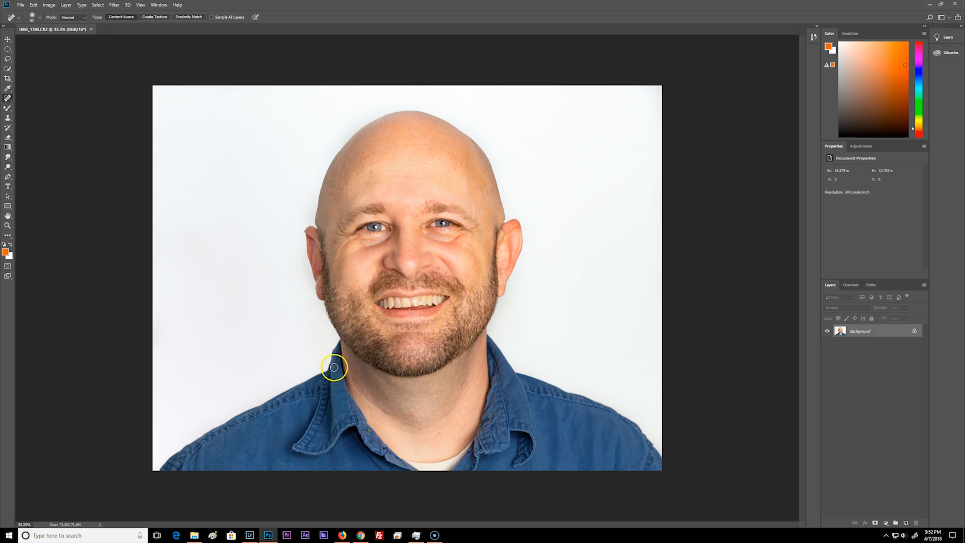
Step: Unlock the background layer and stack two duplicates above it, with Layer 0 copy 2 on top and Layer 0 copy selected
left_click(915, 332)
left_click_drag(904, 340, 906, 524)
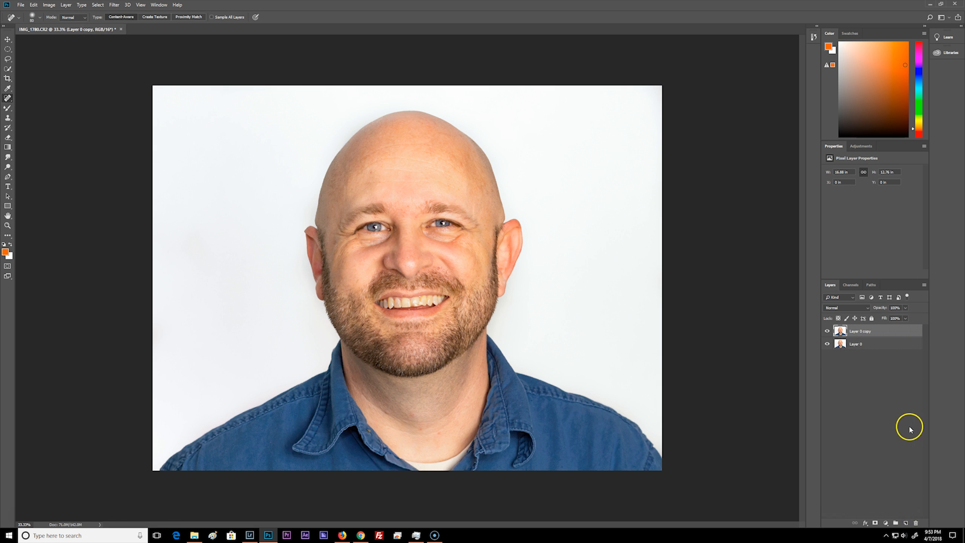
left_click_drag(893, 346, 905, 426)
left_click_drag(907, 525, 907, 525)
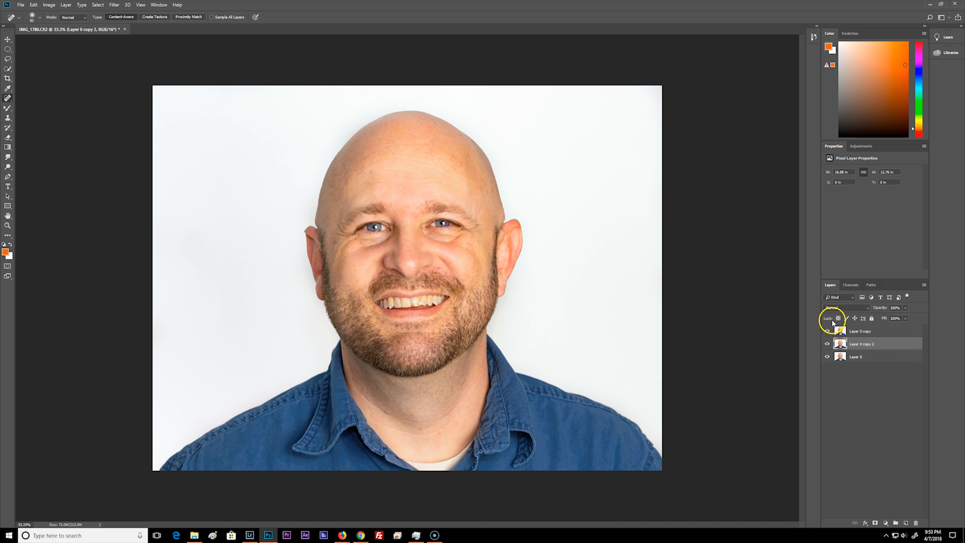
left_click_drag(872, 342, 882, 327)
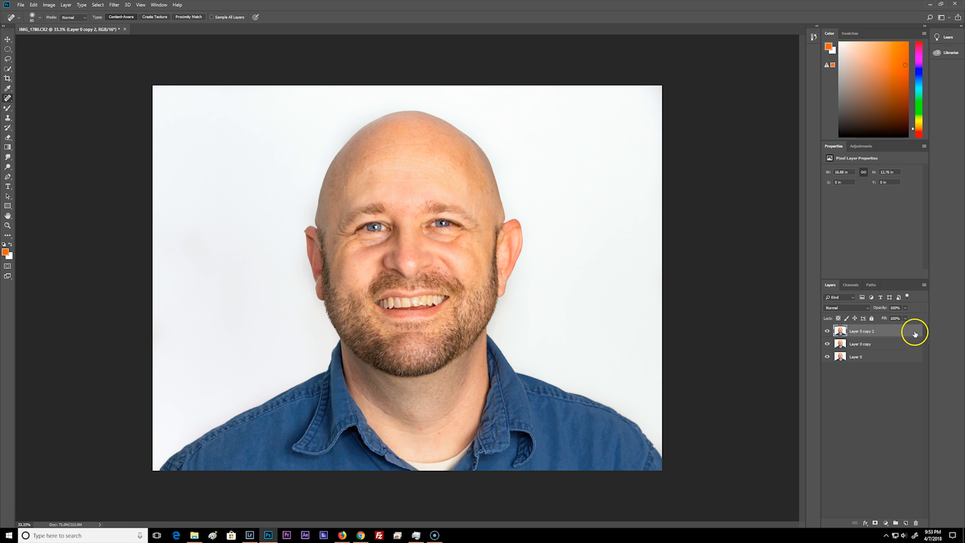
left_click(882, 343)
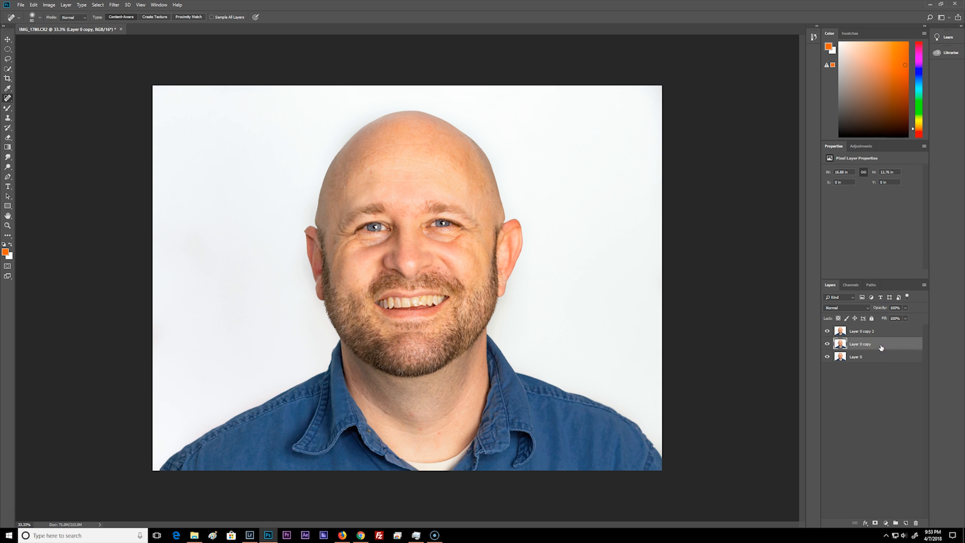
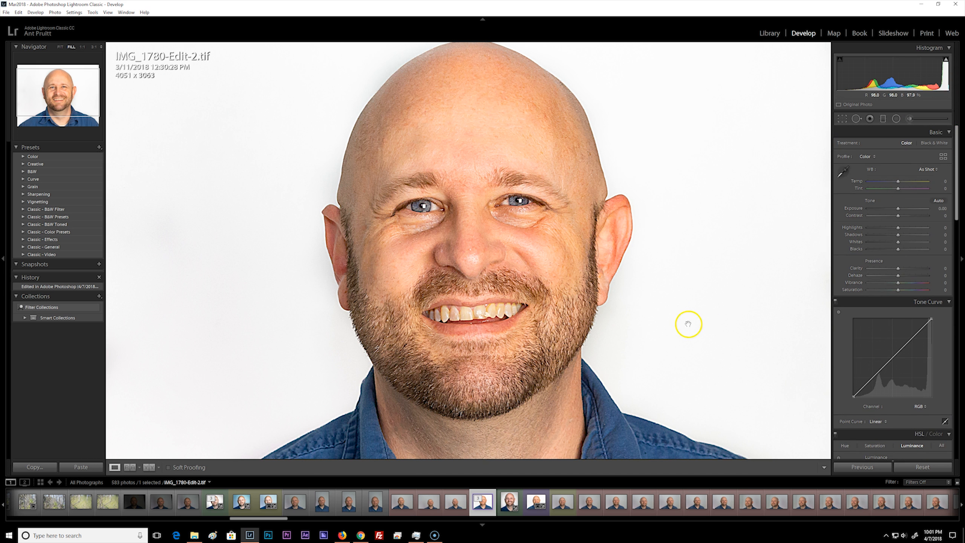
Step: Start a Teeth Whitening brush adjustment on the front teeth and move its pin onto the beard below the mouth
key("k")
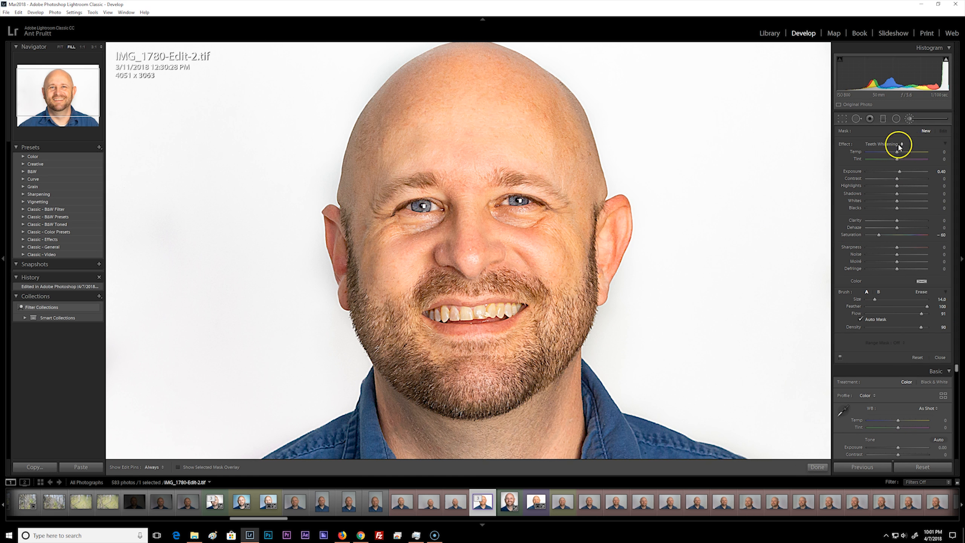
left_click(883, 145)
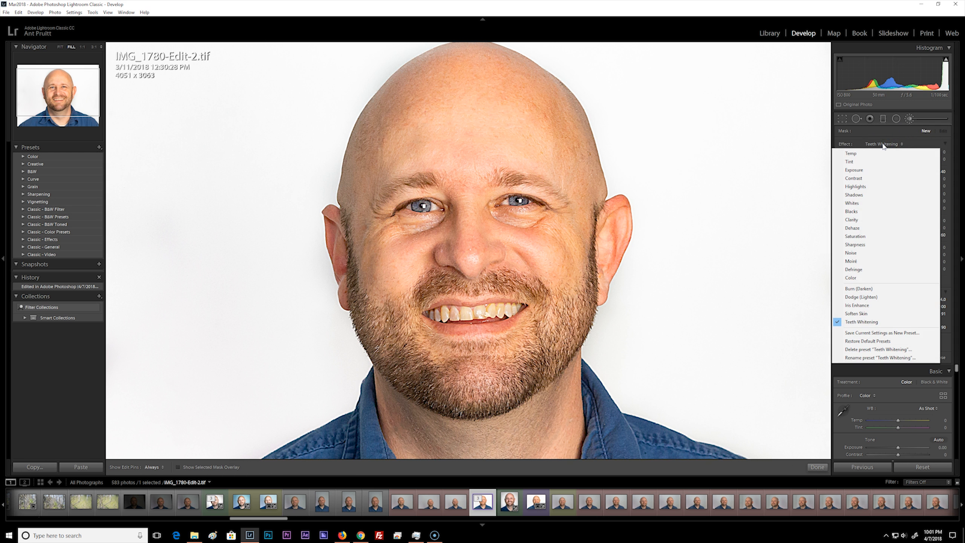
left_click(546, 299)
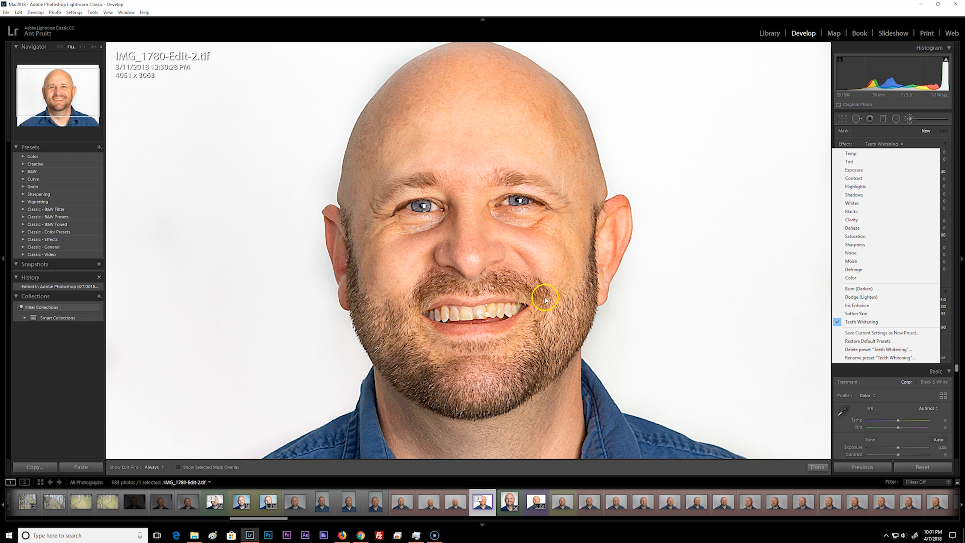
left_click(513, 306)
left_click(510, 308)
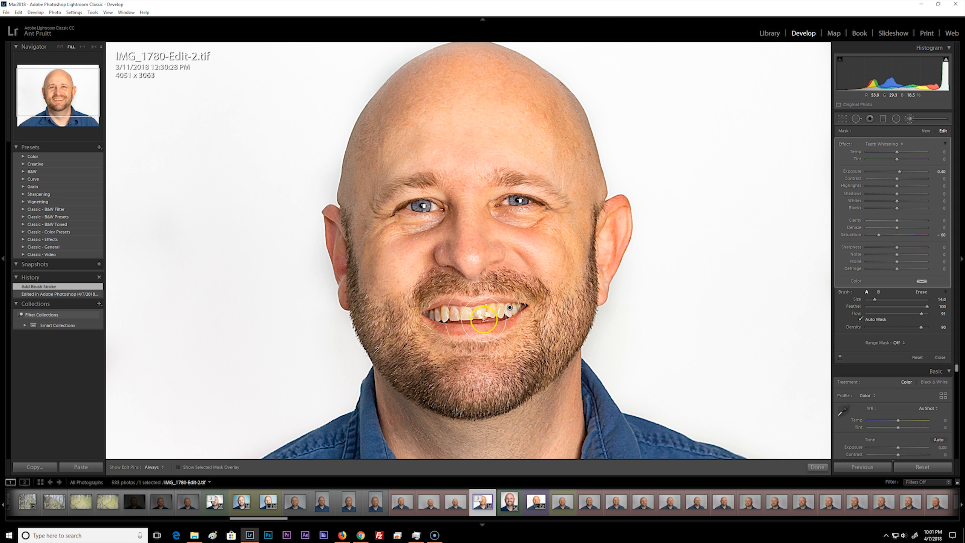
left_click(510, 306)
left_click_drag(511, 307, 516, 338)
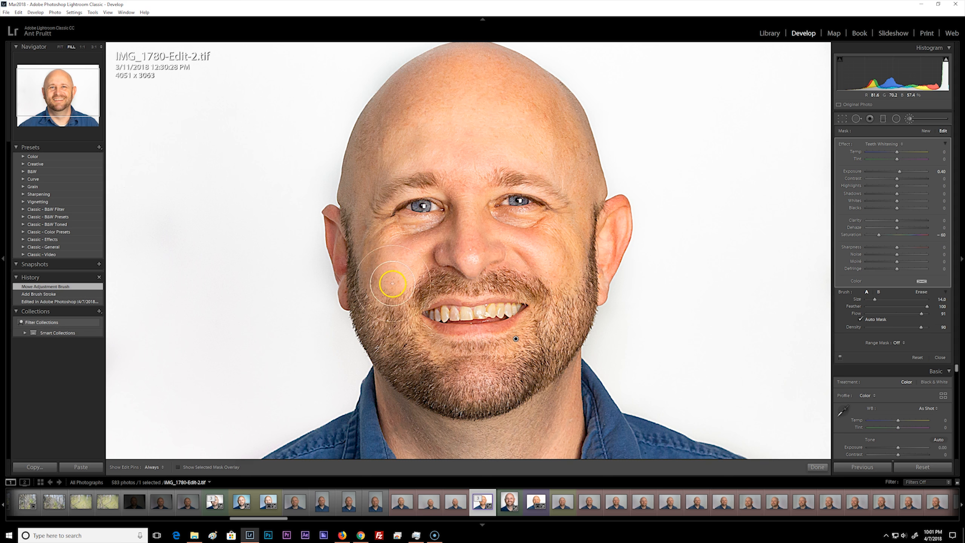
Step: Reduce the brush size and paint the Teeth Whitening effect across the upper teeth
key("ctrl+=")
key("ctrl+=")
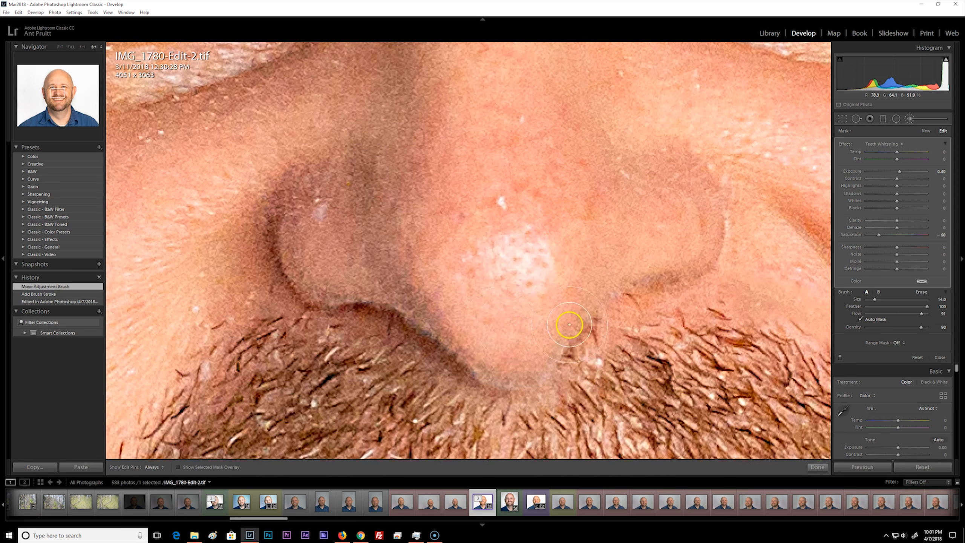
key("ctrl+minus")
scroll(493, 280, "down", 6)
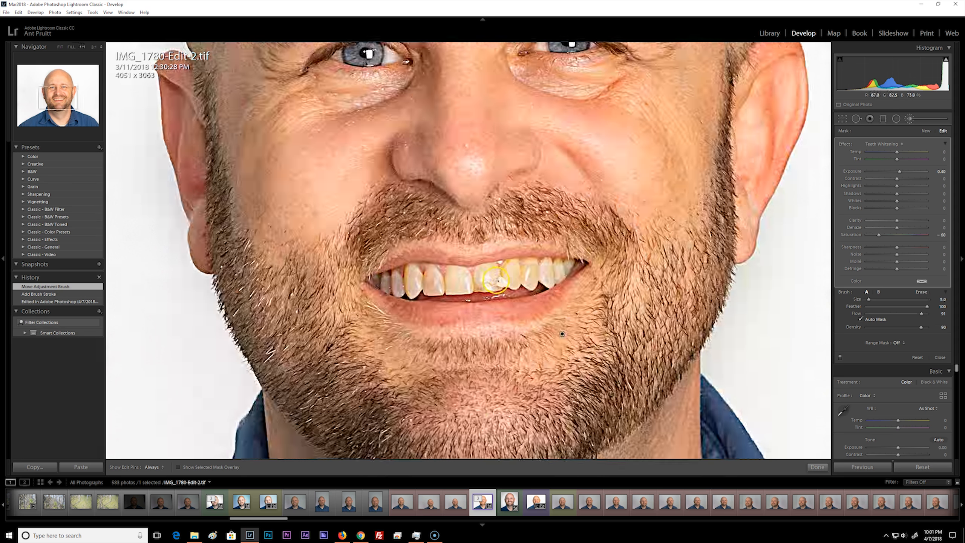
left_click_drag(554, 269, 557, 275)
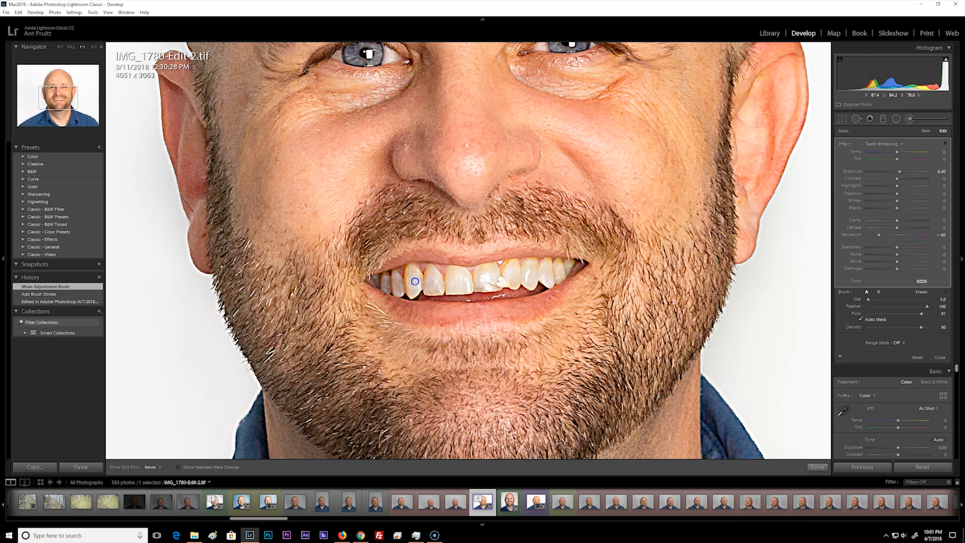
left_click_drag(419, 289, 472, 285)
mouse_move(549, 278)
left_mouse_down()
mouse_move(570, 268)
mouse_move(556, 262)
left_mouse_up()
left_click_drag(436, 288, 436, 289)
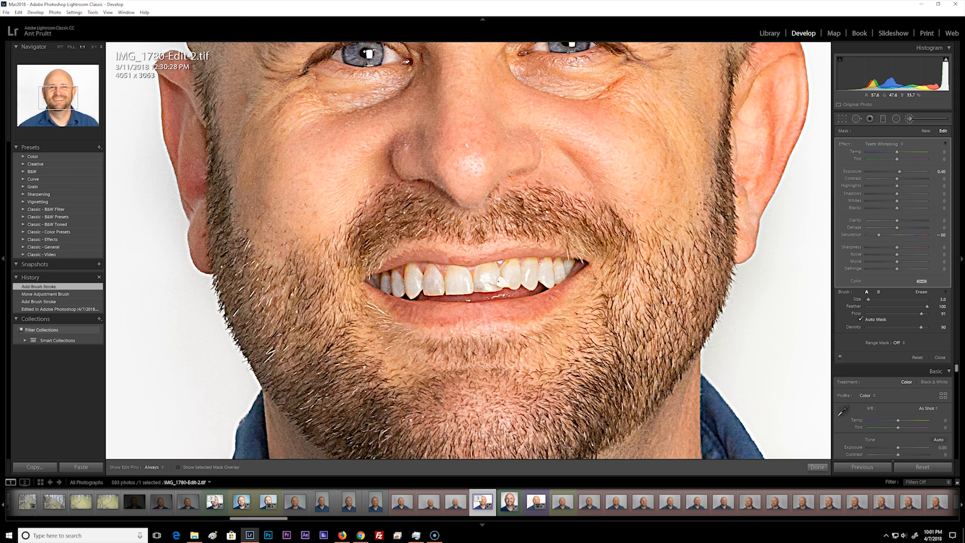
Step: Set the teeth adjustment's saturation to -91 and its exposure to 0.53
double_click(878, 233)
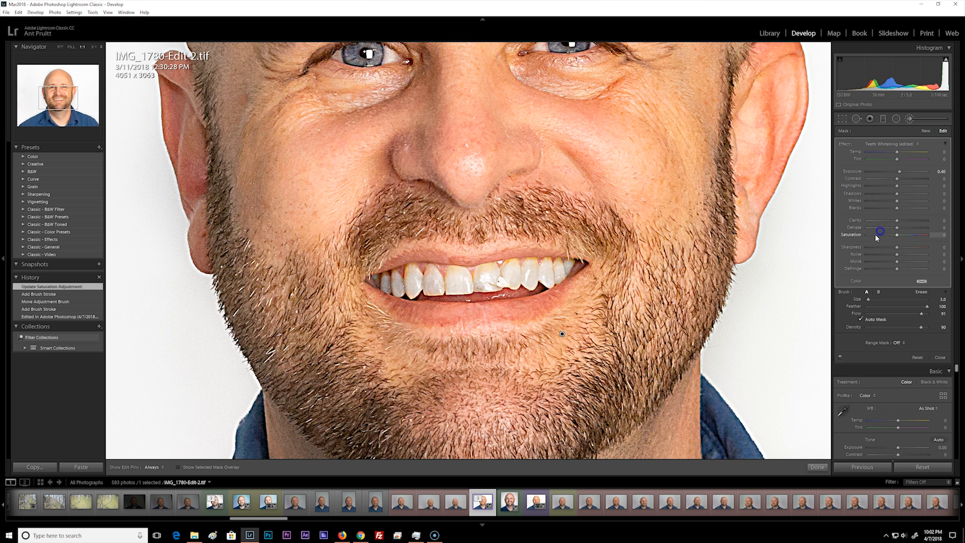
double_click(872, 234)
double_click(870, 234)
left_click(870, 235)
left_click(869, 235)
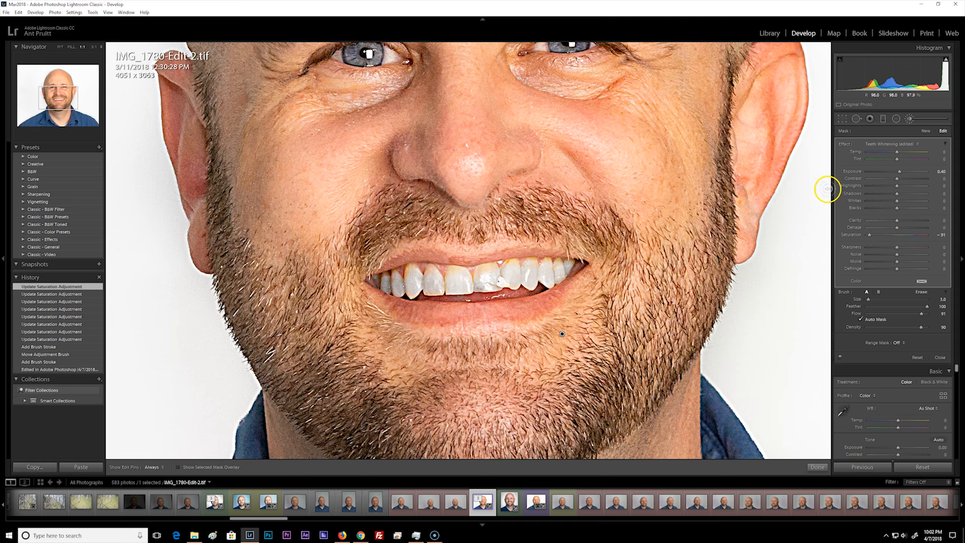
left_click(902, 172)
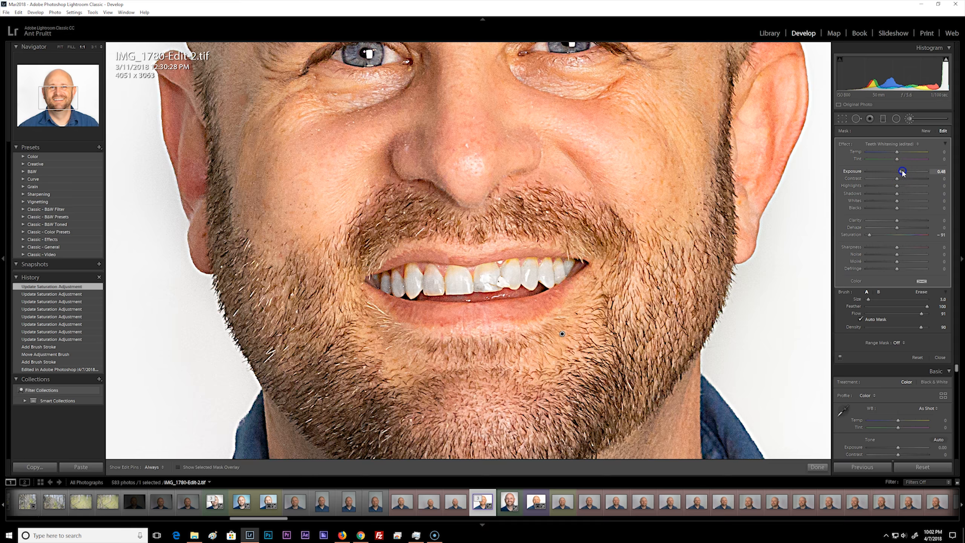
left_click_drag(902, 173, 903, 173)
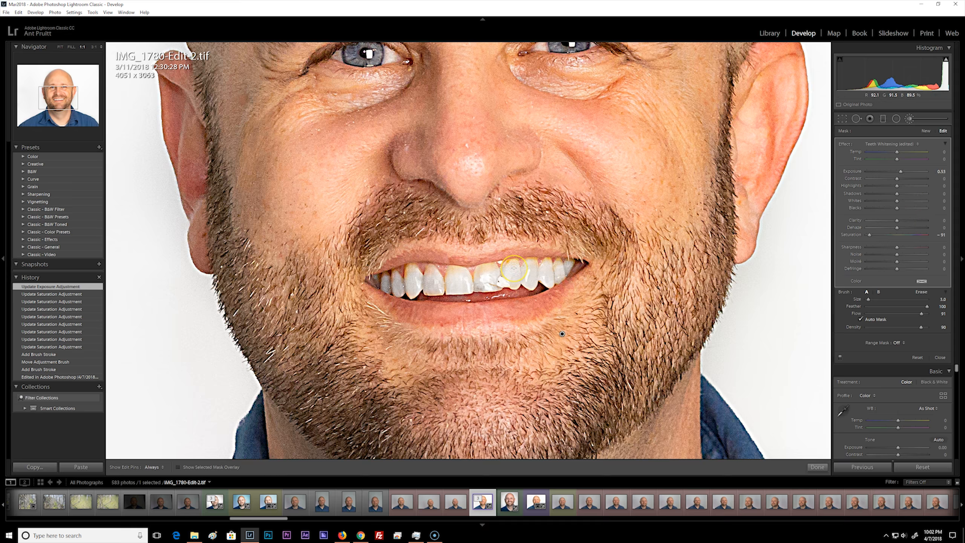
Step: Paint the missed parts of the teeth and erase the whitening along the gum line above the front teeth
key("h")
left_click(540, 265)
key("h")
left_click_drag(437, 288, 436, 301)
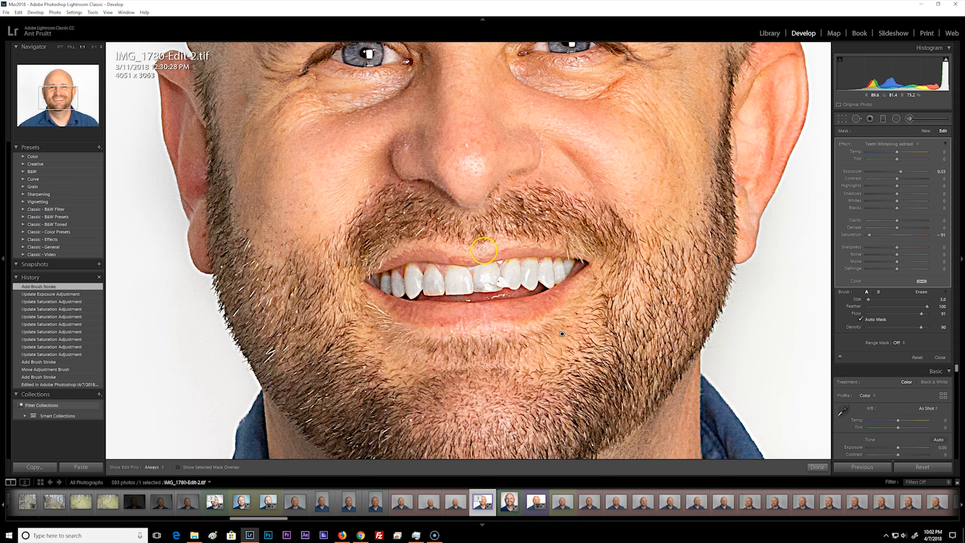
key("alt")
scroll(469, 262, "down", 10)
left_click(471, 266, "alt")
left_click(471, 266, "alt")
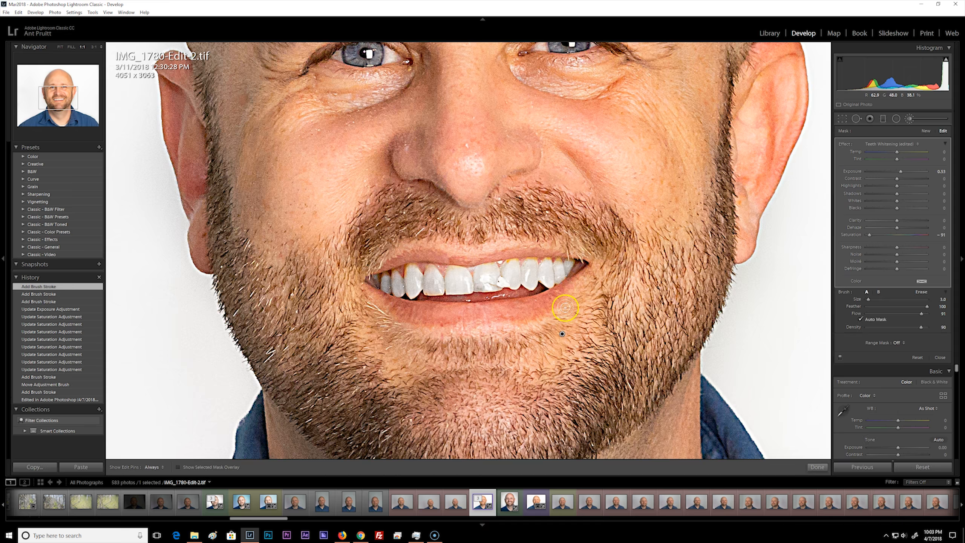
Step: Set the teeth adjustment's whites to 14 and start a new Teeth Whitening adjustment pinned on the backdrop beside the head
key("z")
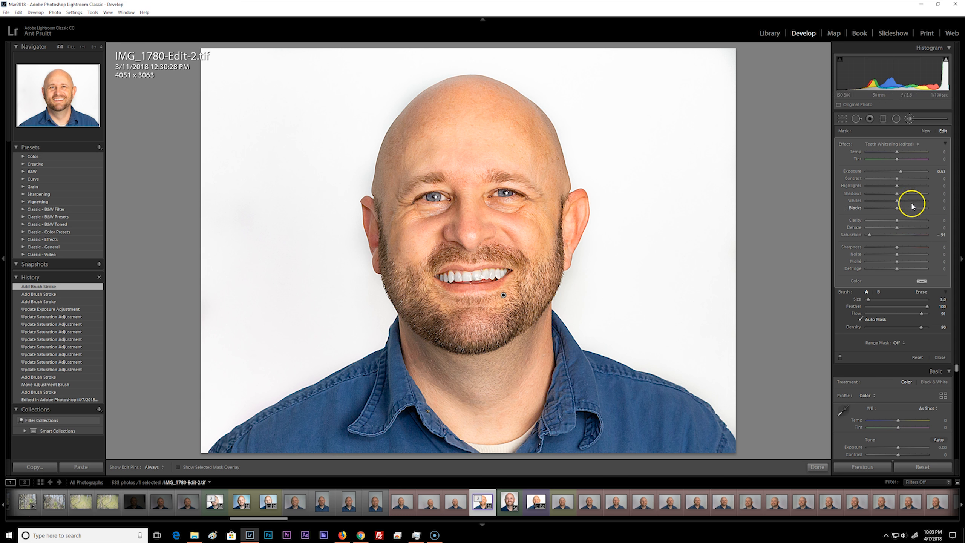
left_click_drag(898, 200, 901, 204)
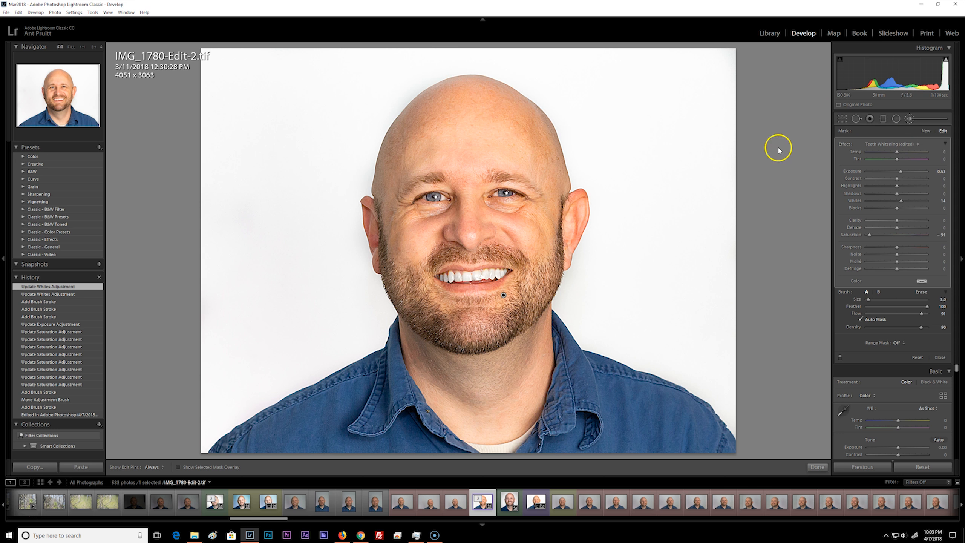
left_click(925, 131)
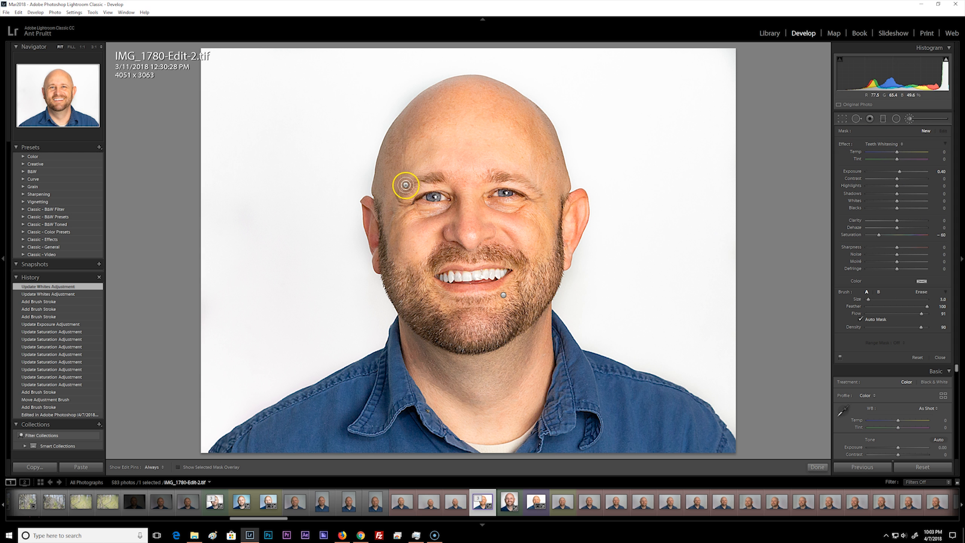
left_click(352, 187)
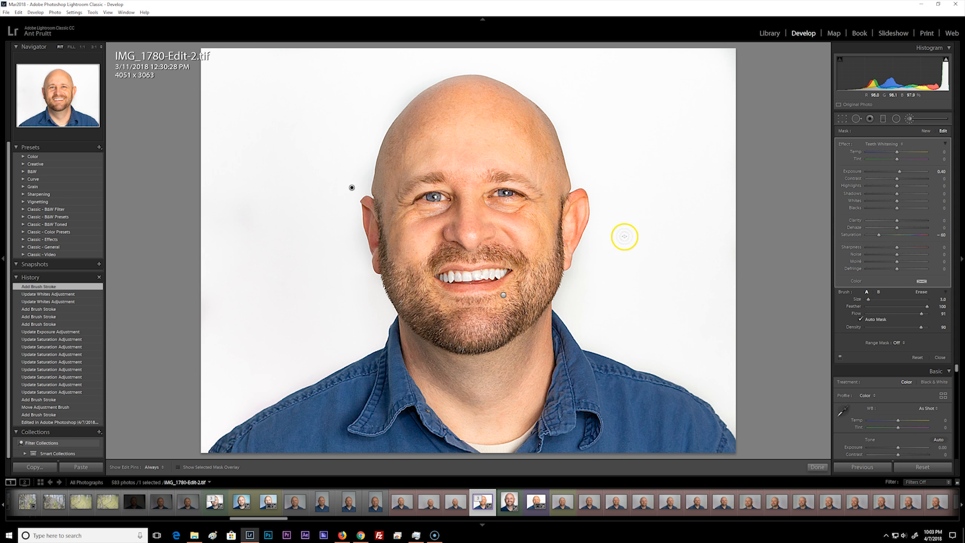
Step: Dab the new whitening adjustment on the subject's right eye and brush it over the white of the left eye
key("z")
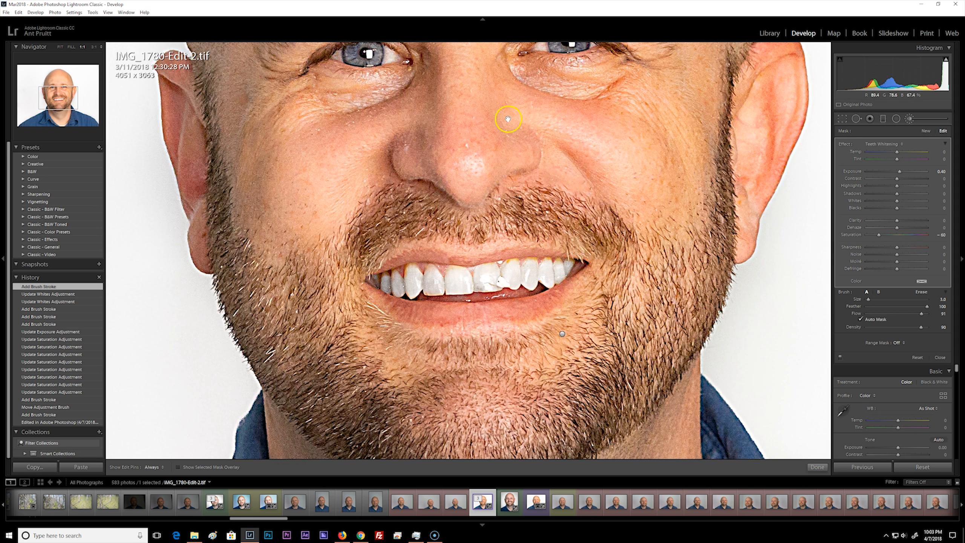
left_click_drag(508, 119, 555, 302)
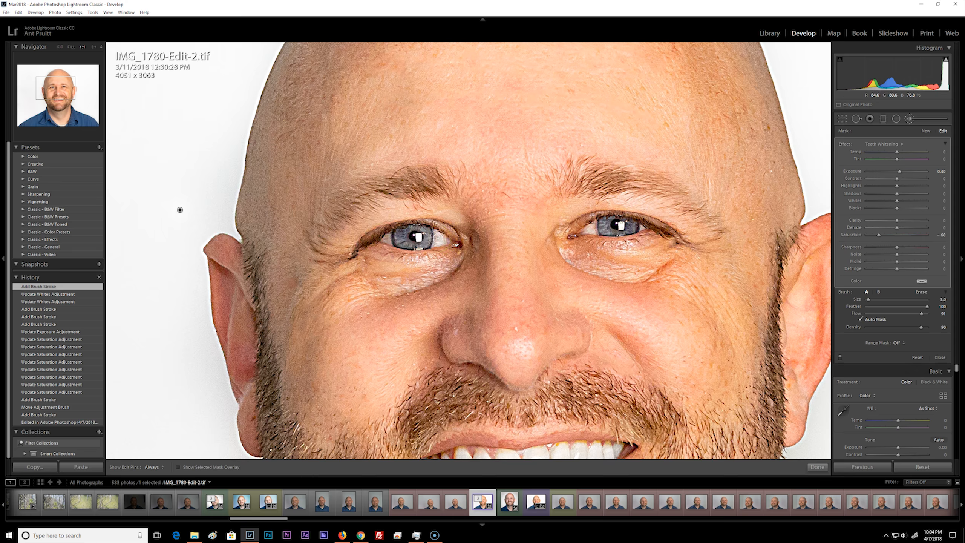
left_click(437, 238)
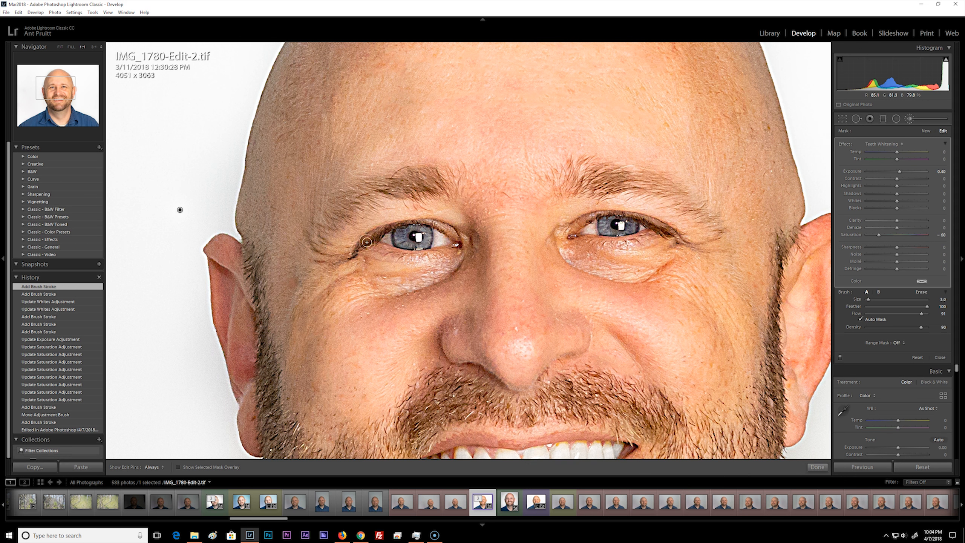
key("ctrl+equal")
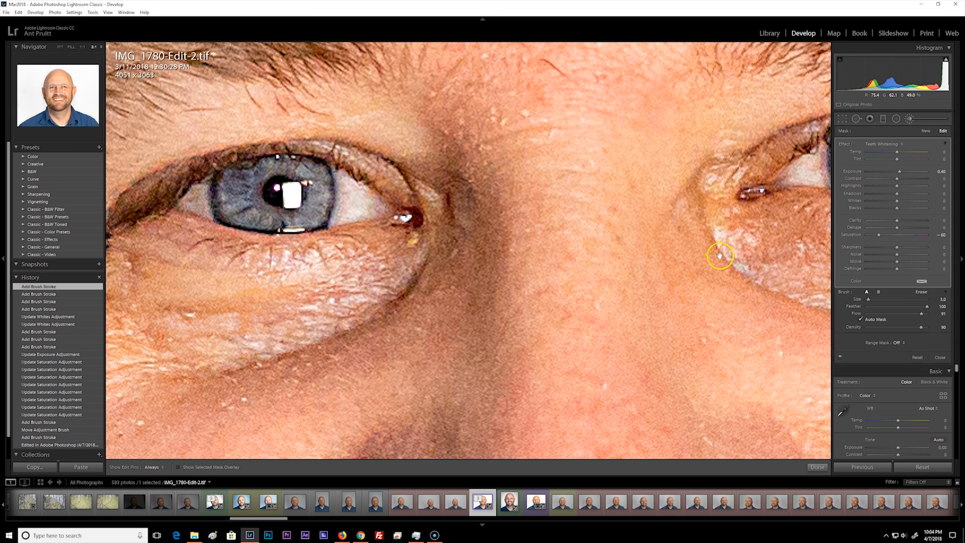
left_click_drag(719, 255, 298, 308)
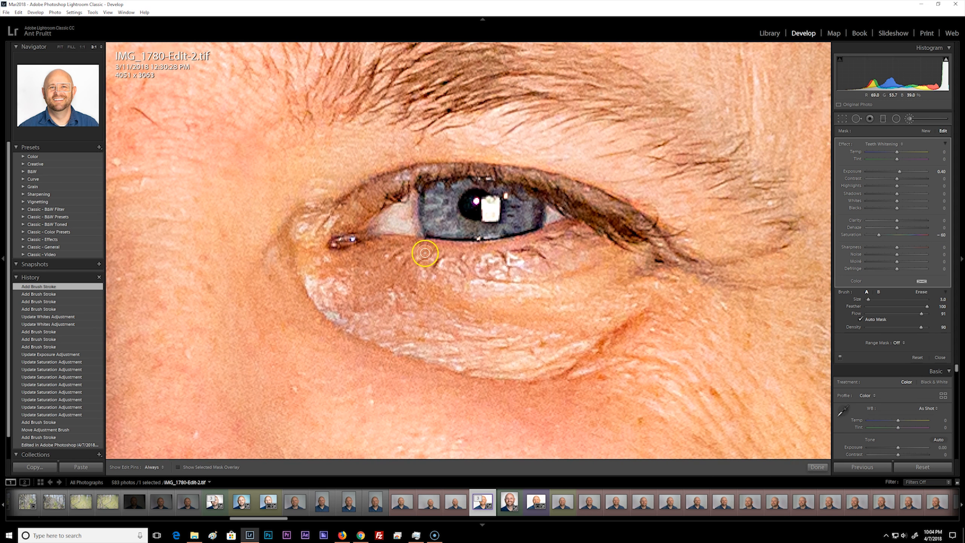
left_click(556, 215)
key("h")
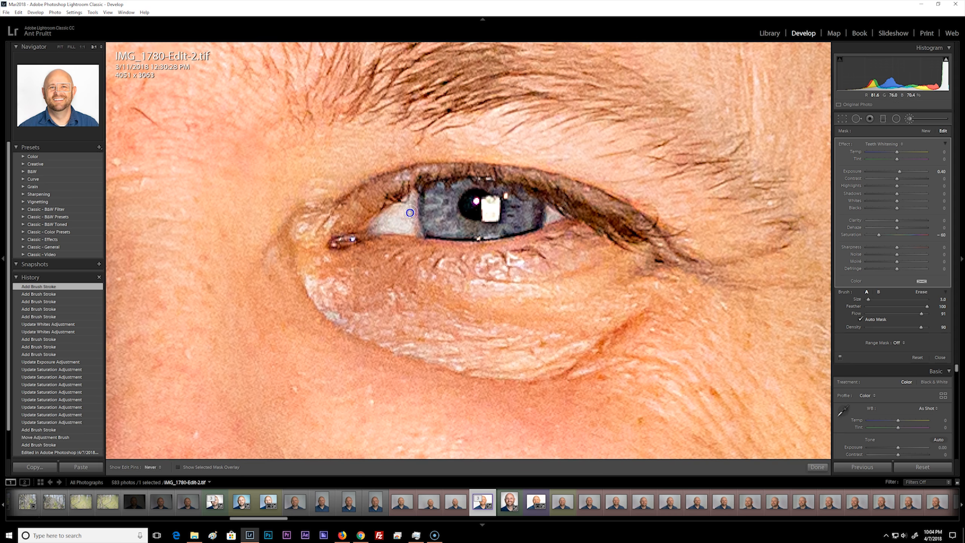
mouse_move(417, 232)
left_mouse_down()
mouse_move(416, 216)
mouse_move(413, 233)
mouse_move(386, 231)
left_mouse_up()
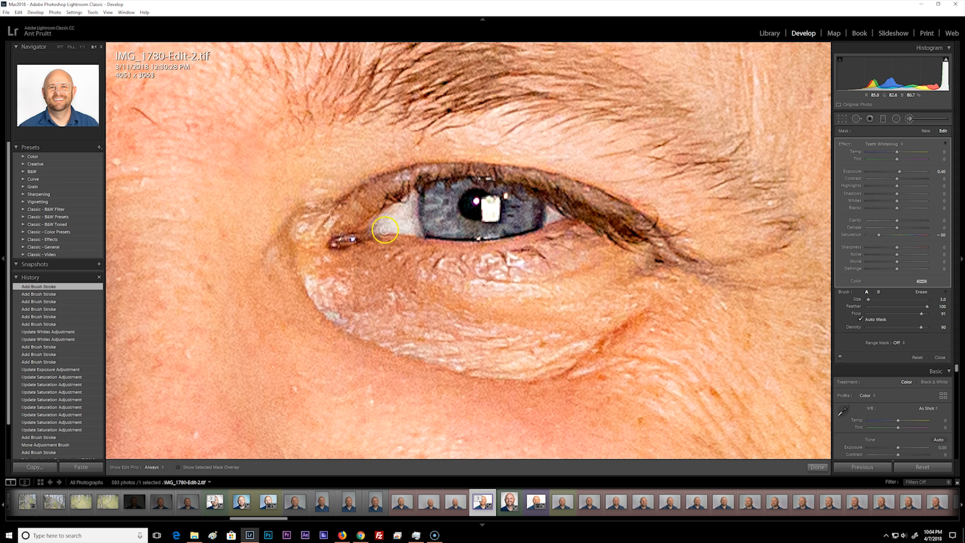
Step: Brush the whitening adjustment over the white of the subject's right eye on both sides of the iris
left_click_drag(259, 290, 674, 313)
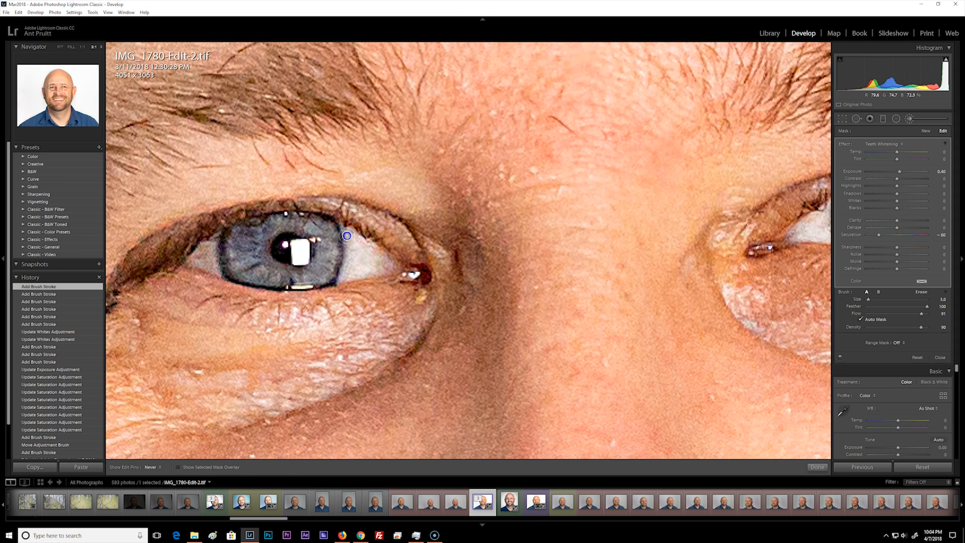
mouse_move(348, 234)
left_mouse_down()
mouse_move(361, 255)
mouse_move(382, 259)
left_mouse_up()
mouse_move(207, 263)
left_mouse_down()
mouse_move(201, 253)
mouse_move(212, 242)
mouse_move(203, 255)
left_mouse_up()
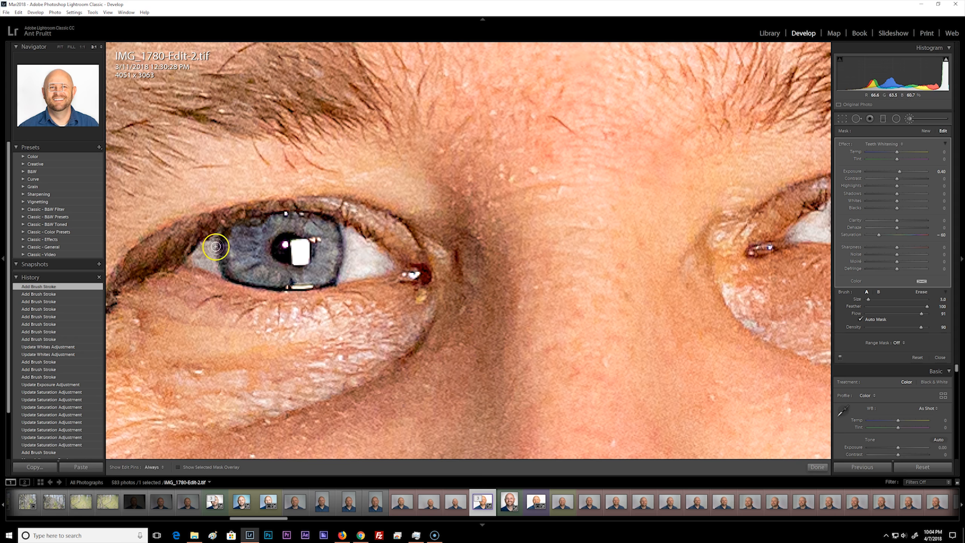
key("h")
left_click_drag(356, 253, 360, 246)
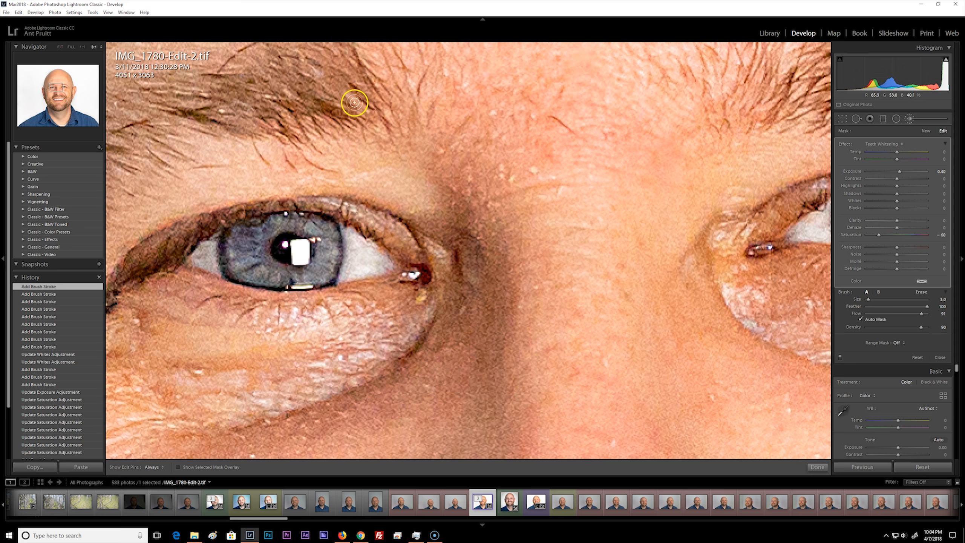
Step: Compare the retouched IMG_1780-Edit-2.tif with the original IMG_1780.CR2 and examine the teeth and eyes up close
key("ctrl+minus")
key("ctrl+minus")
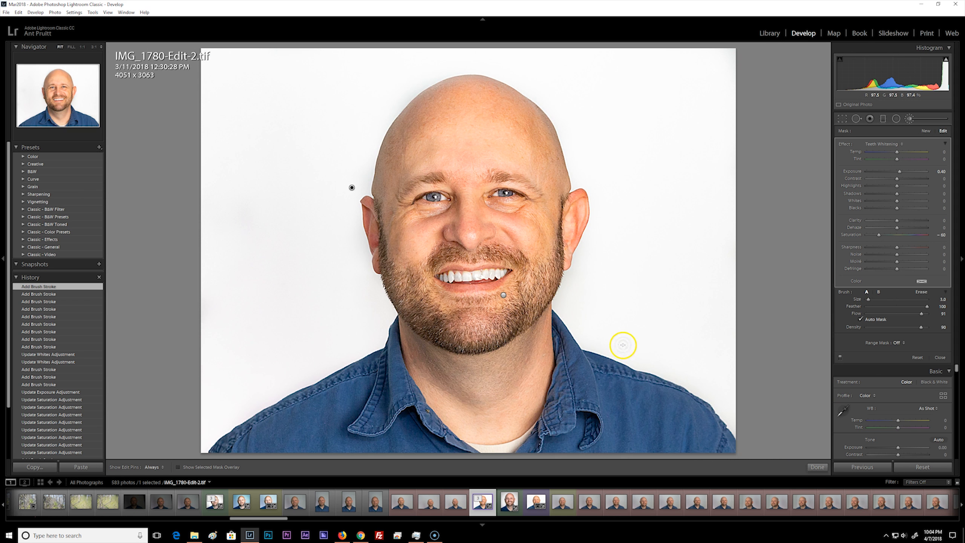
left_click(530, 509)
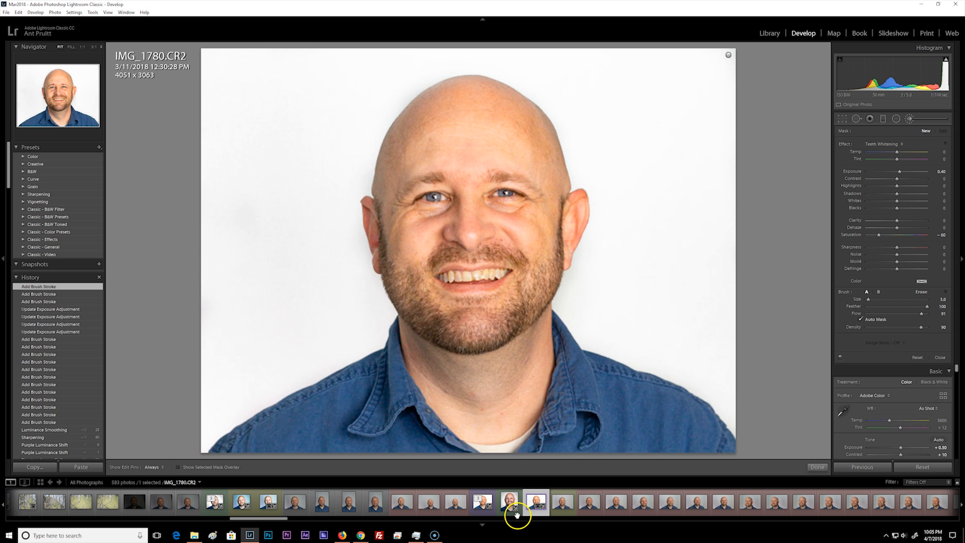
left_click(481, 510)
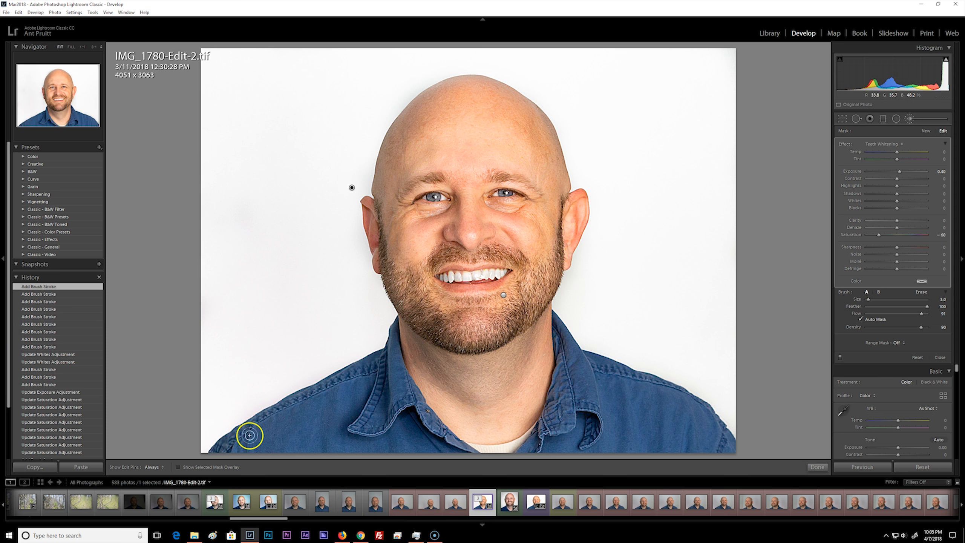
key("ctrl+equal")
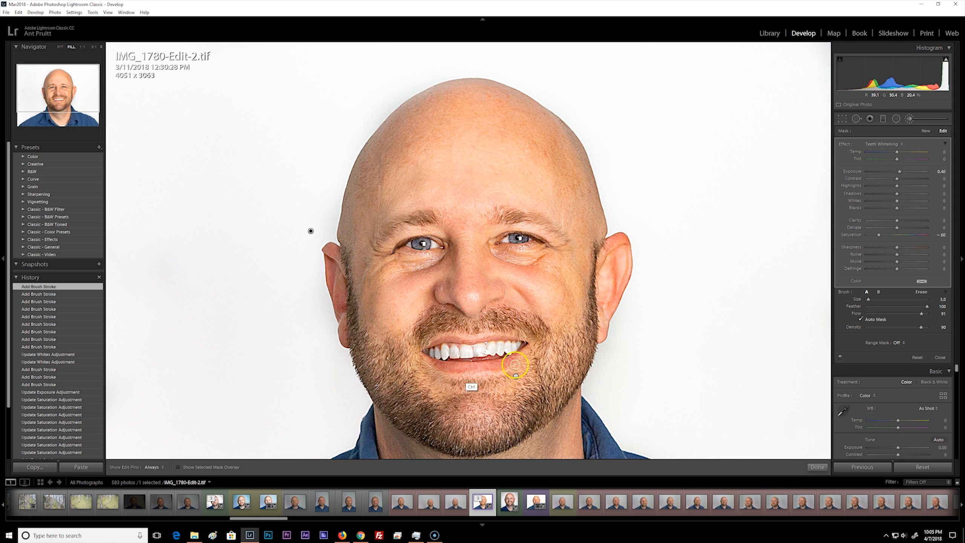
key("z")
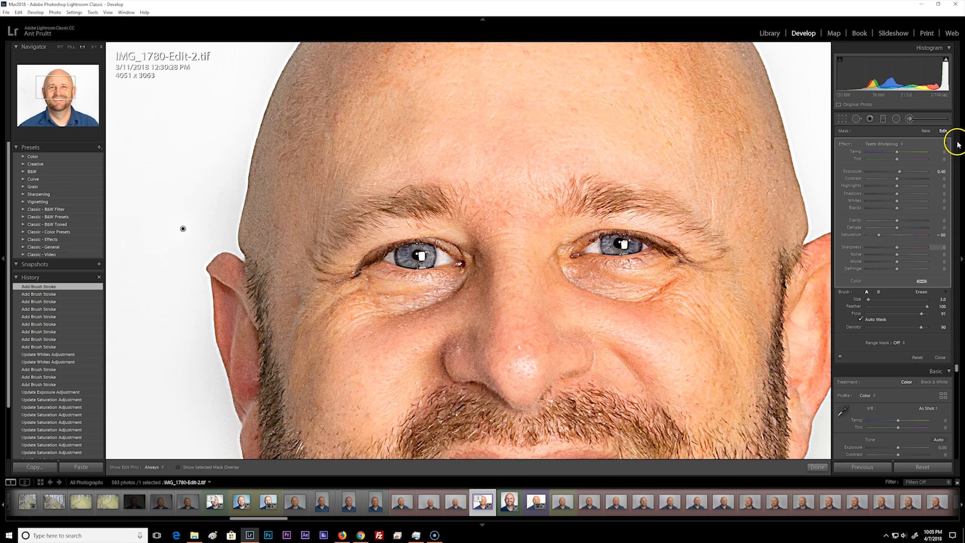
Step: Start a new Clarity adjustment at 50, pin it beside the subject's right eye and brush it over that eye
left_click(926, 131)
left_click(881, 145)
left_click(881, 146)
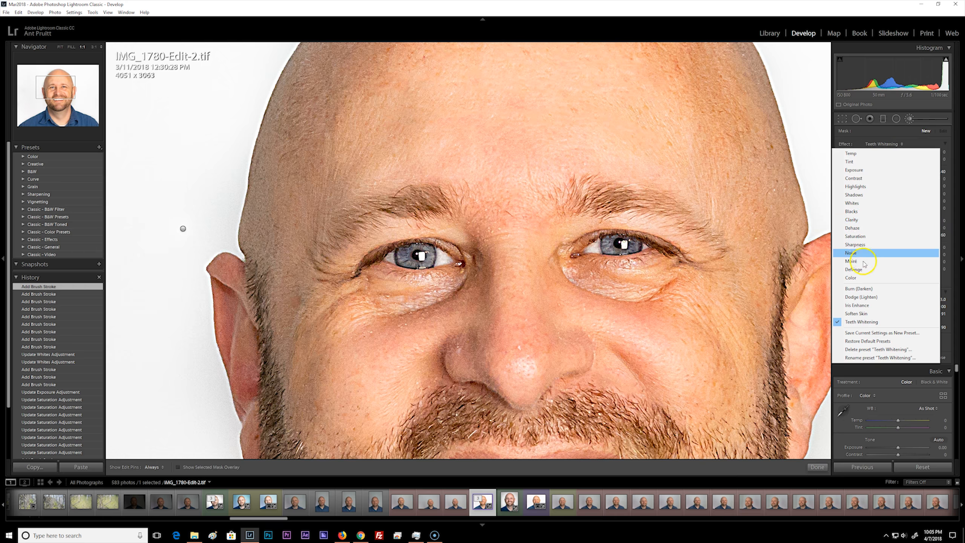
left_click(860, 220)
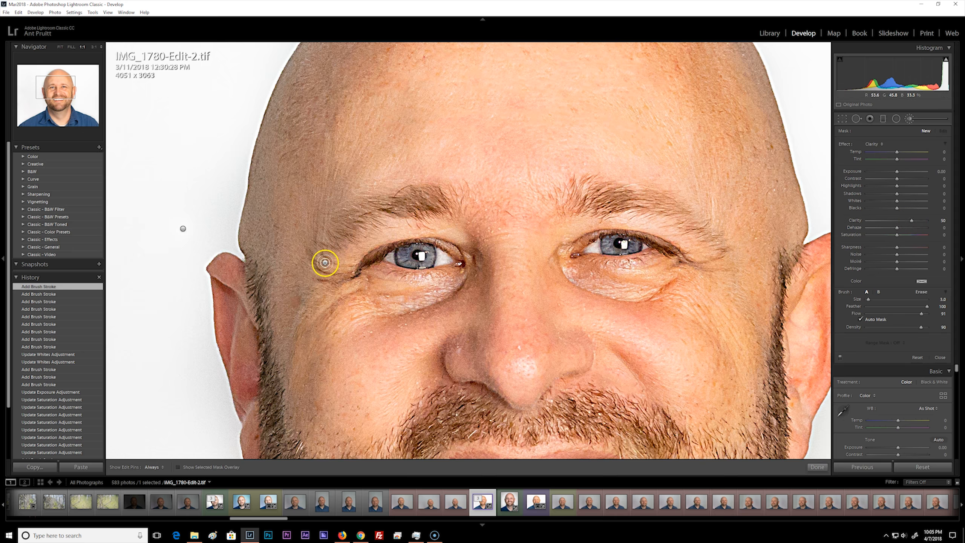
left_click(324, 263)
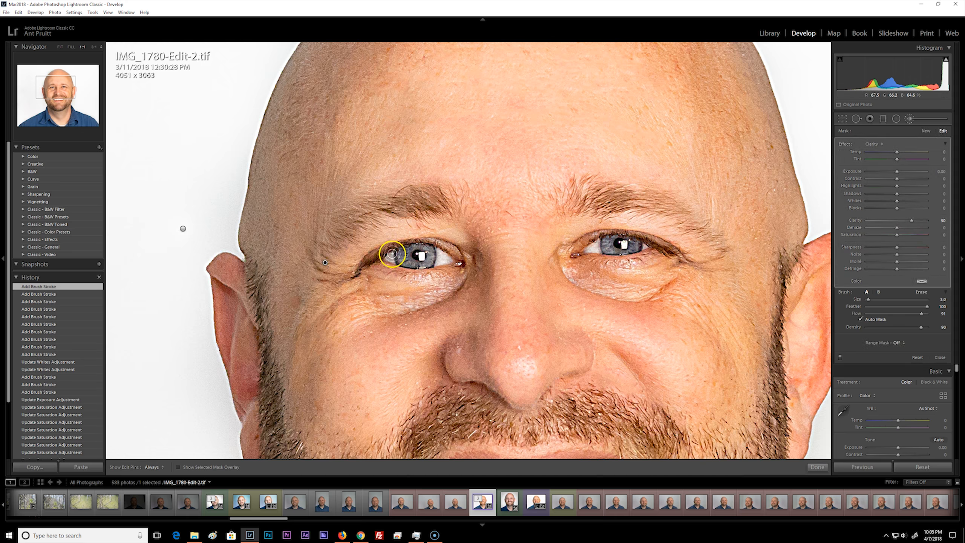
key("h")
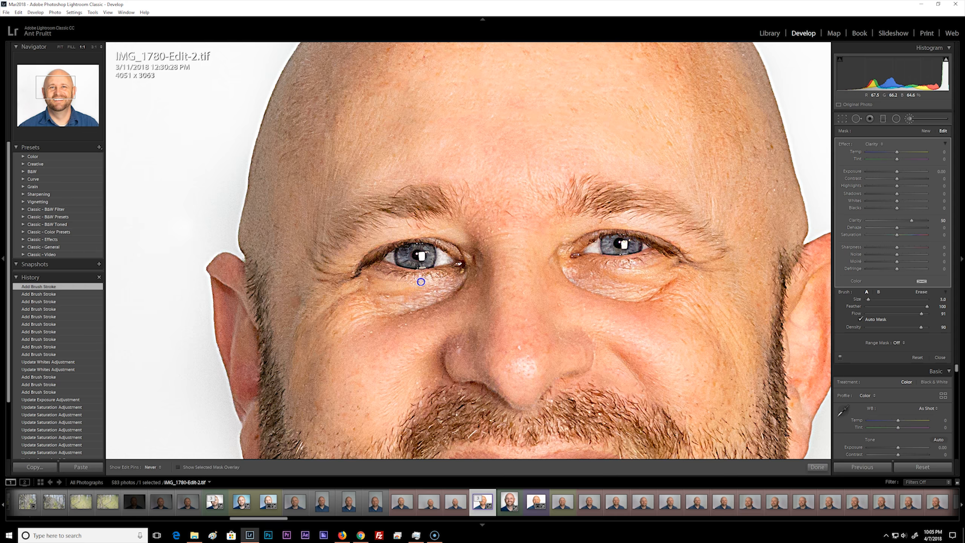
mouse_move(385, 274)
left_mouse_down()
mouse_move(364, 259)
mouse_move(434, 249)
mouse_move(462, 257)
mouse_move(463, 272)
mouse_move(441, 242)
mouse_move(370, 262)
left_mouse_up()
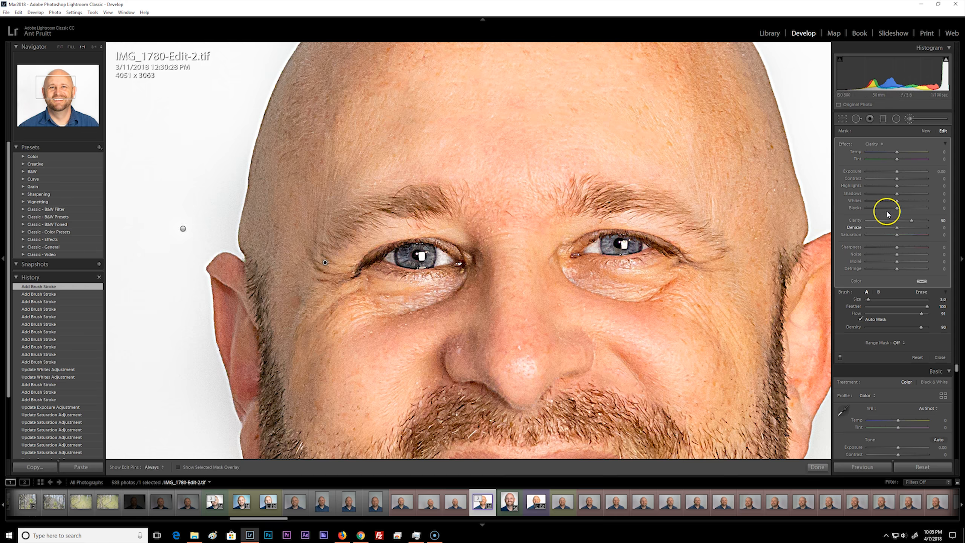
Step: Set the eye adjustment's clarity to 22 and saturation to 12, and brush it over the subject's left eye
left_click(902, 221)
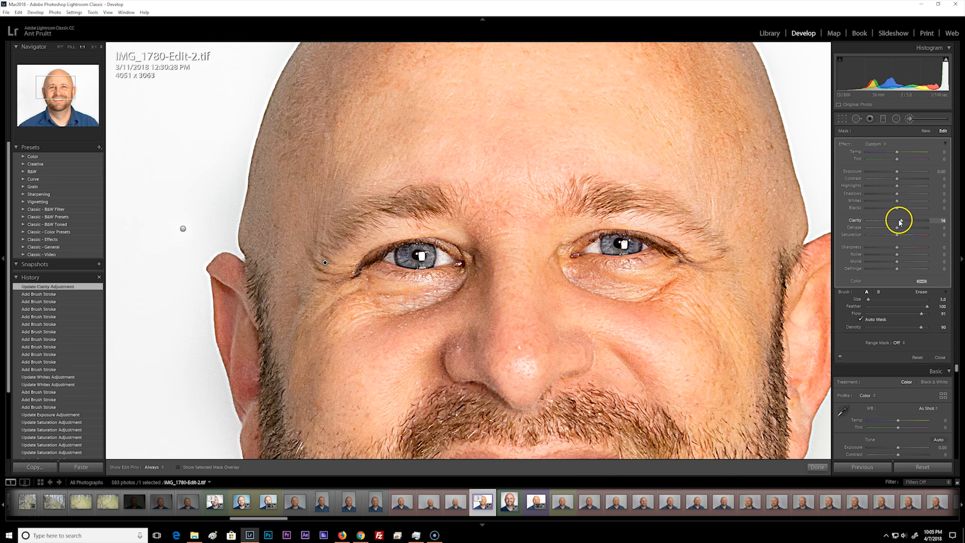
double_click(901, 222)
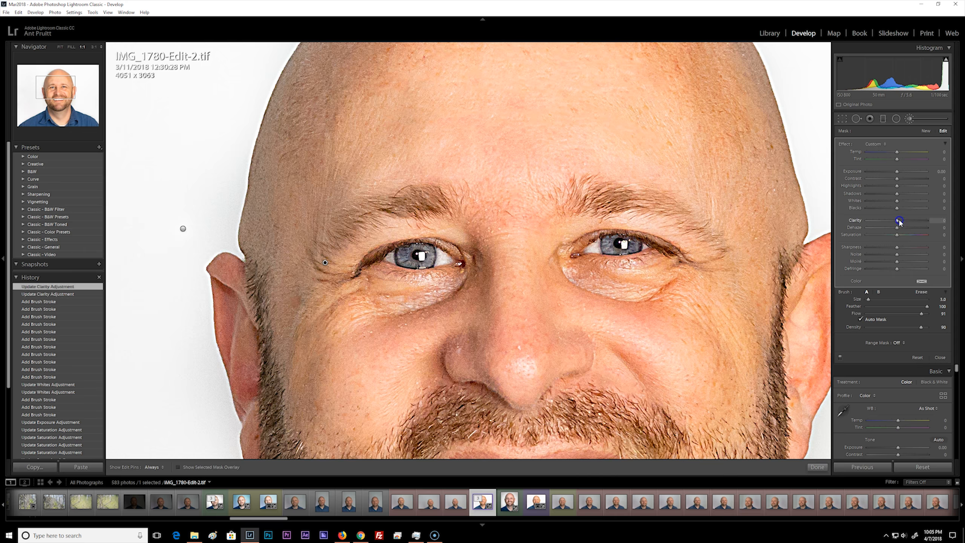
left_click_drag(907, 222, 904, 223)
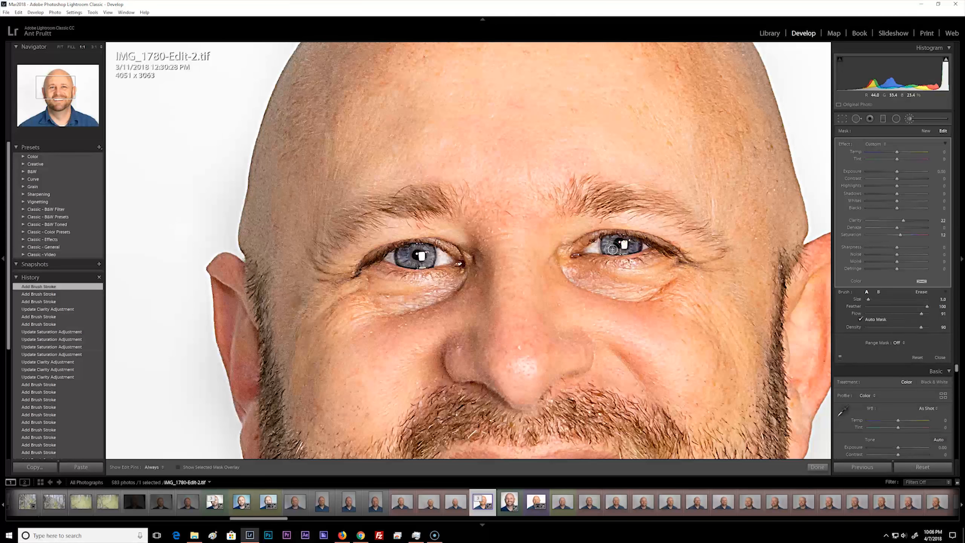
left_click_drag(612, 249, 598, 250)
key("ctrl+minus")
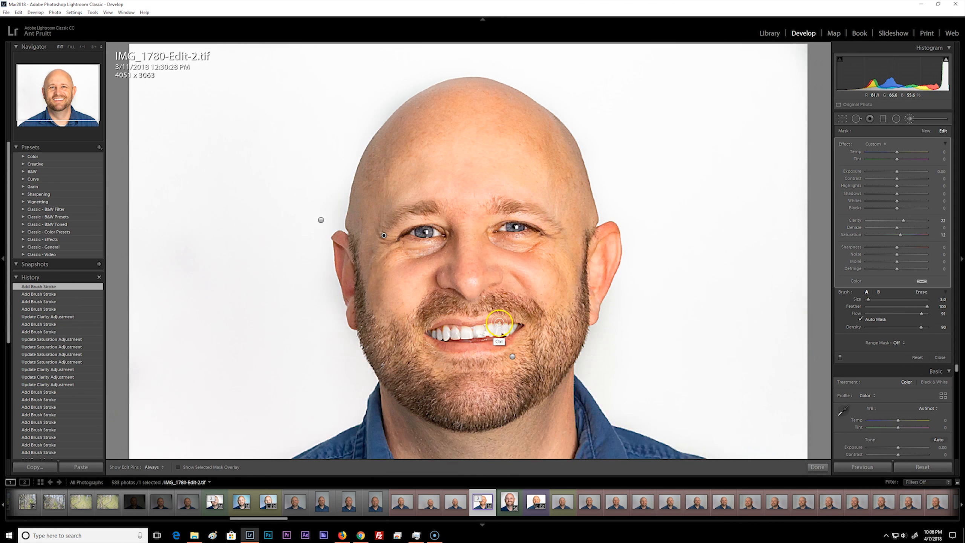
key("ctrl+minus")
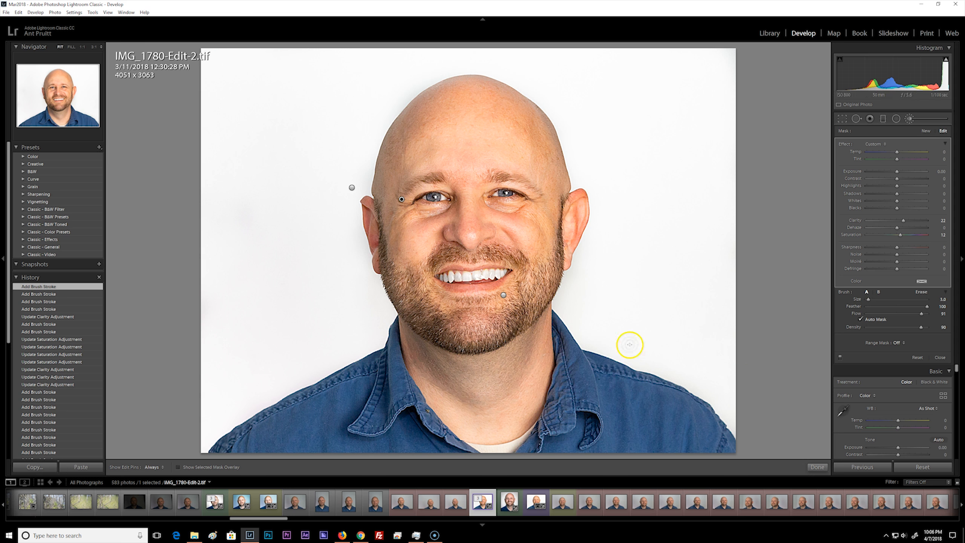
Step: Refine the eye adjustment to clarity 12, saturation 0 and sharpness 11, and finish with the Adjustment Brush
left_click(903, 221)
left_click(943, 221)
type("12")
key("Return")
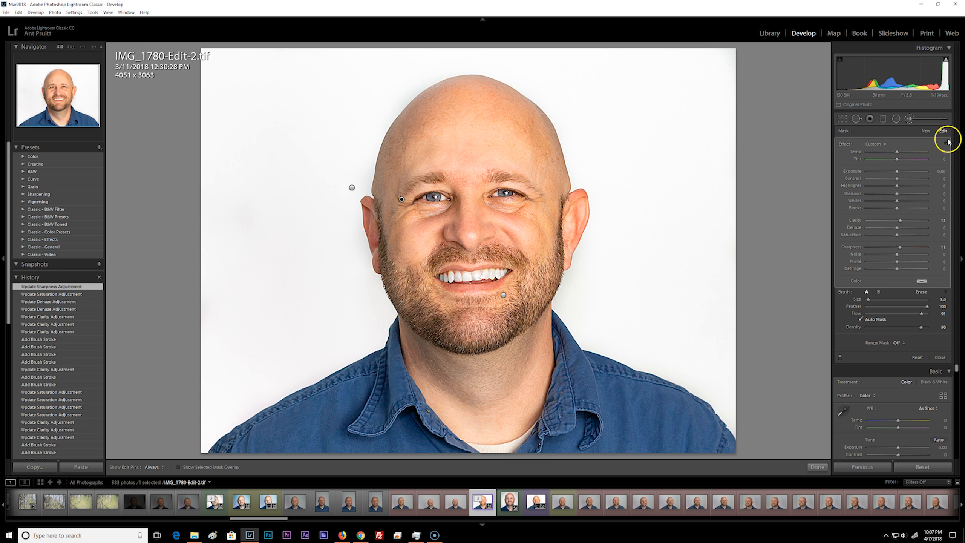
left_click(909, 119)
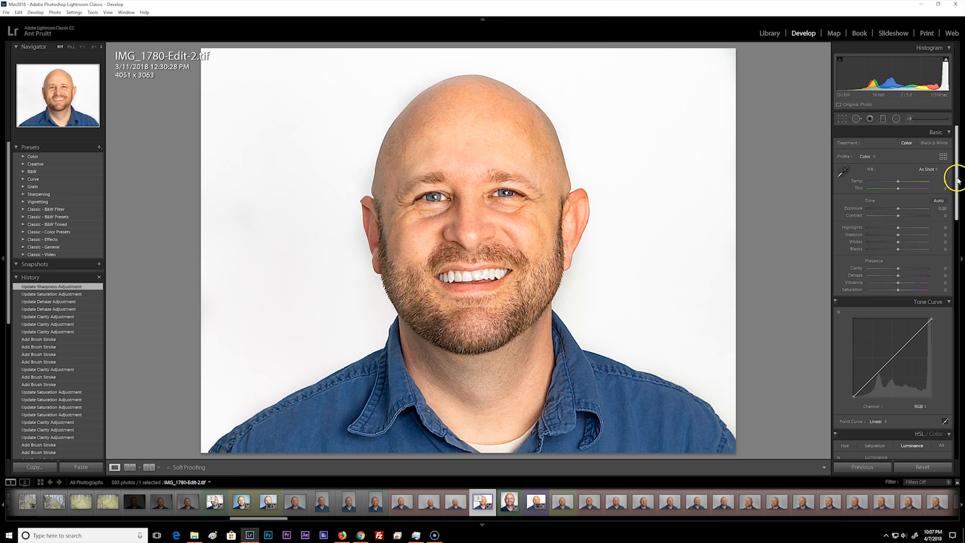
Step: Turn on chromatic aberration removal and darken the corners with a post-crop vignette amount of -48
left_click_drag(954, 177, 955, 416)
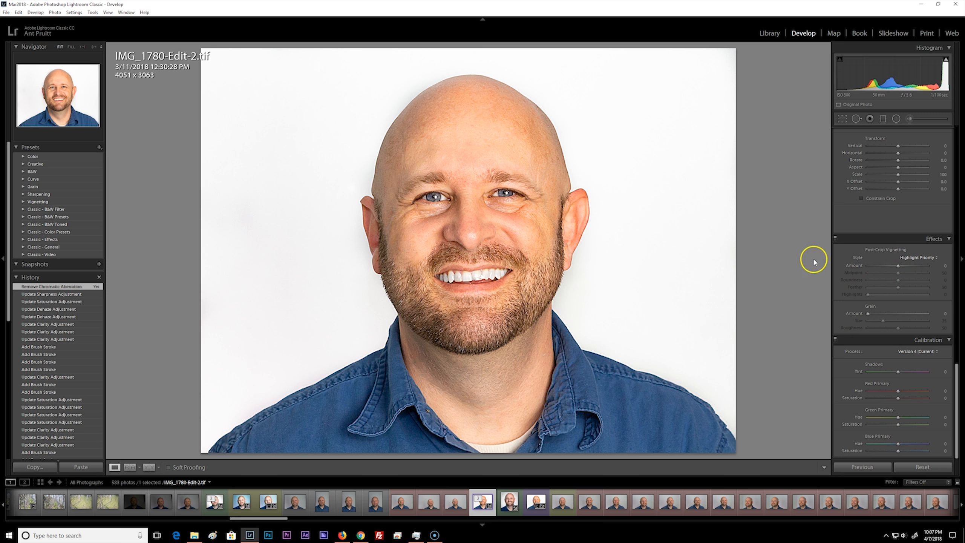
left_click_drag(899, 266, 886, 266)
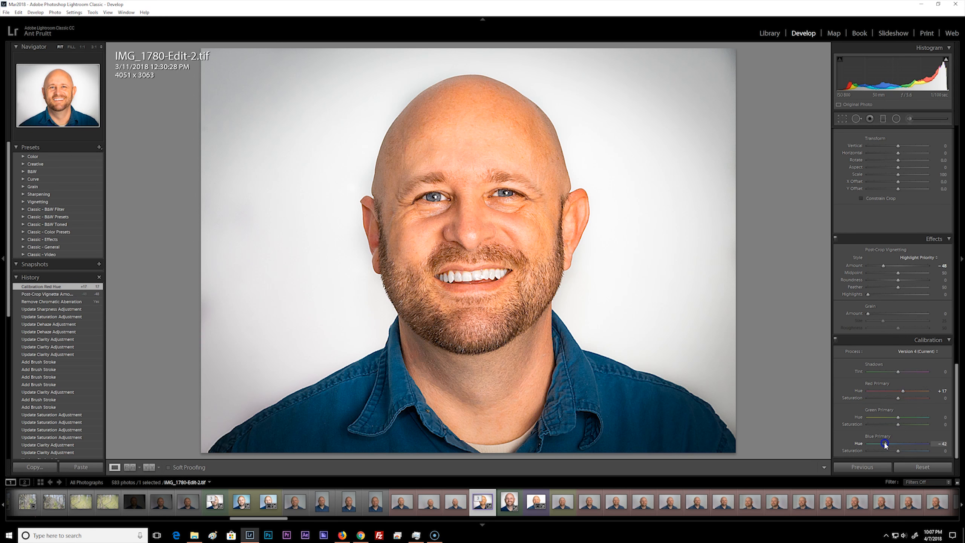
Step: Try a blue primary hue of -42 in the calibration and reset the red and blue primary hues to 0
left_click_drag(885, 445, 885, 445)
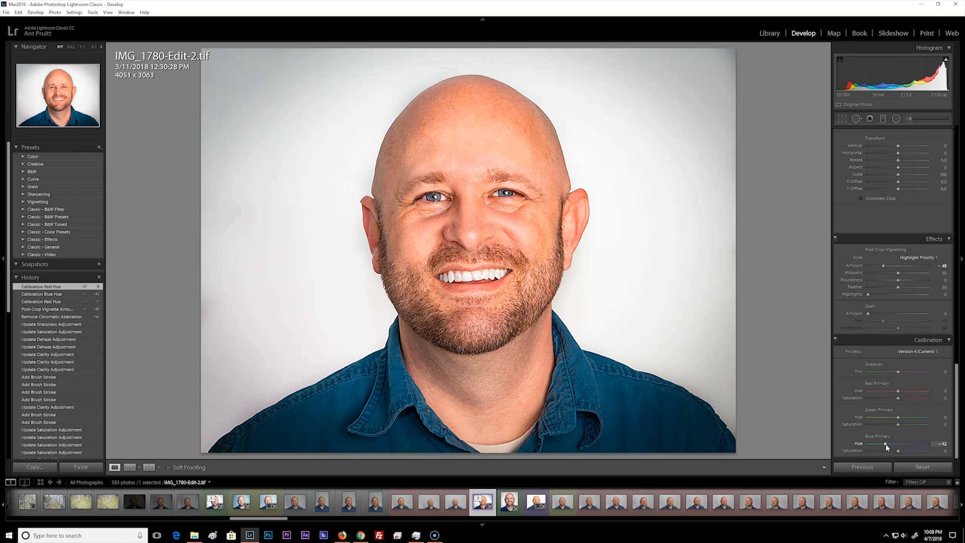
double_click(886, 447)
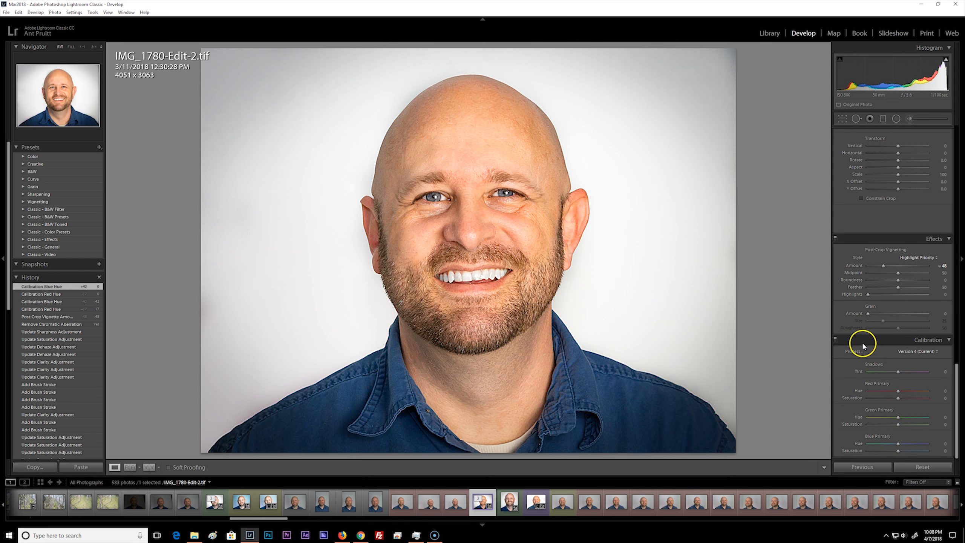
Step: Brighten the skin tones by setting the orange luminance to +15
scroll(862, 341, "up", 10)
scroll(860, 338, "up", 5)
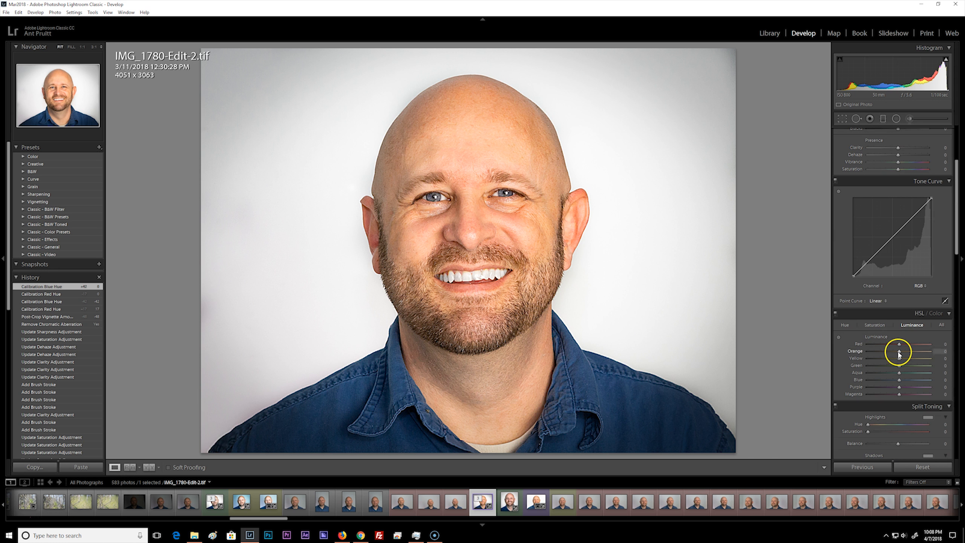
left_click_drag(899, 353, 905, 353)
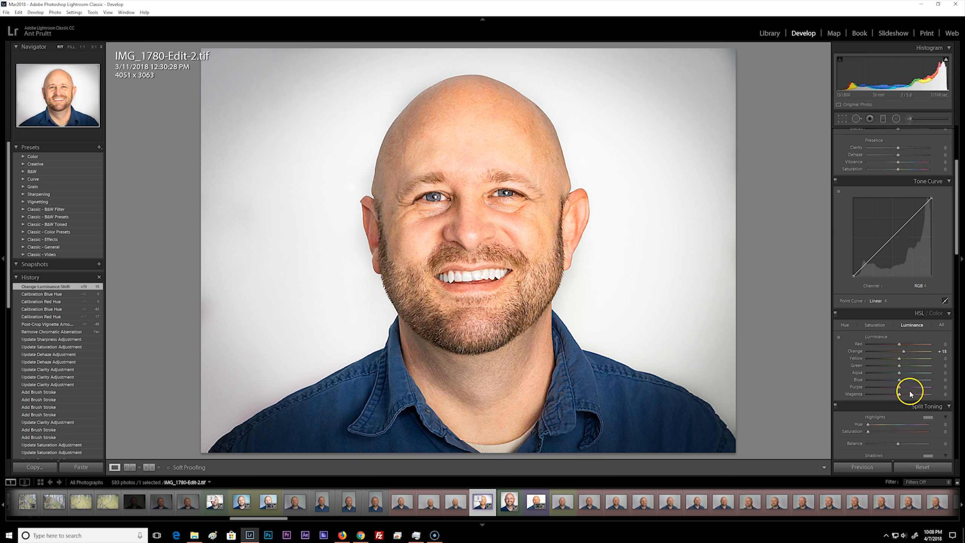
Step: Start a new Clarity adjustment at 50, pinned on the backdrop beside the jaw, and brush it over the beard at size 7
left_click(908, 119)
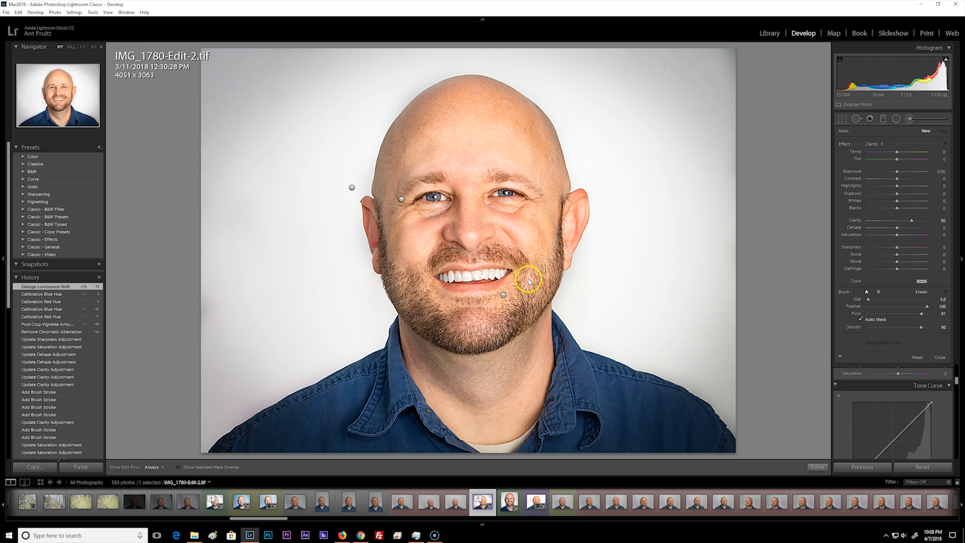
left_click_drag(369, 332, 472, 325)
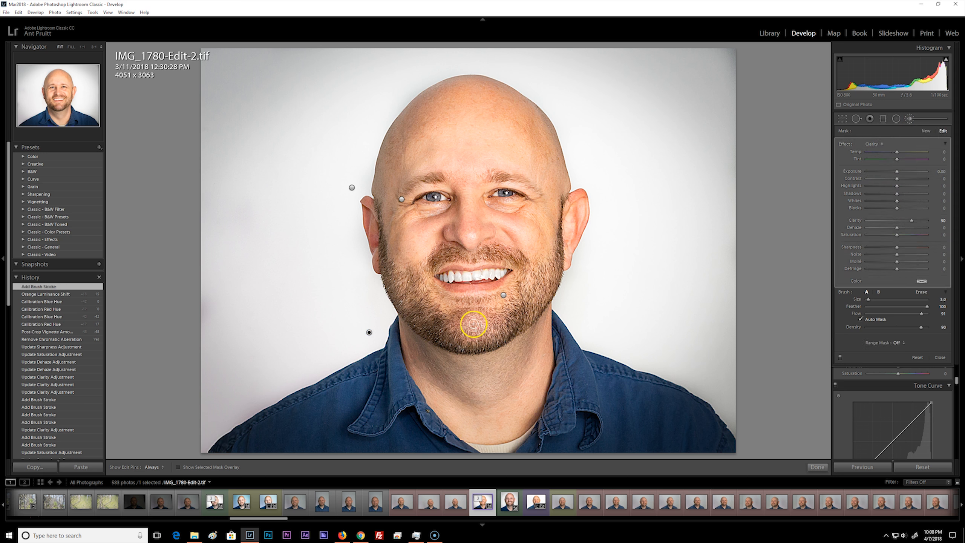
key("h")
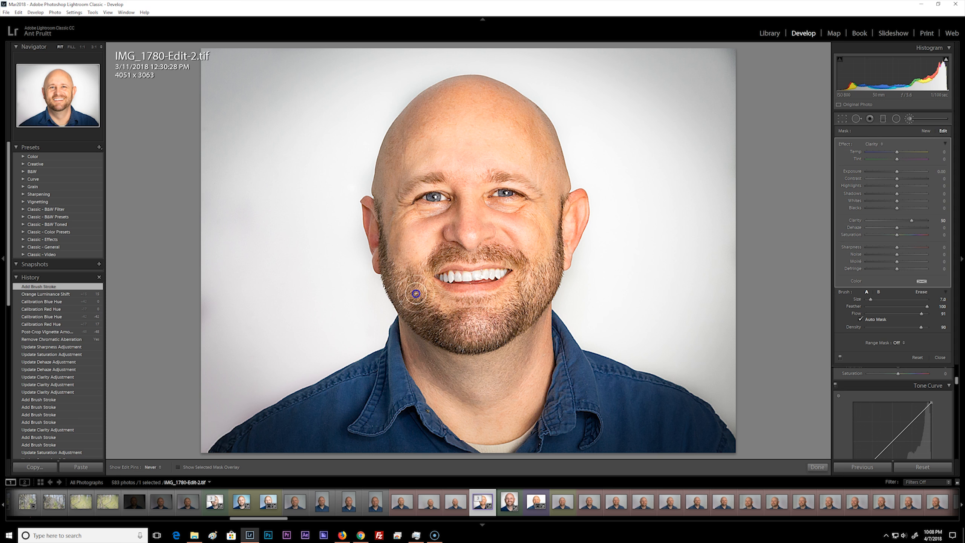
mouse_move(408, 290)
left_mouse_down()
mouse_move(391, 266)
mouse_move(398, 293)
mouse_move(419, 283)
mouse_move(428, 306)
mouse_move(543, 289)
mouse_move(533, 291)
mouse_move(529, 274)
mouse_move(535, 295)
mouse_move(547, 268)
left_mouse_up()
Step: Brush the clarity adjustment over the moustache and around the mouth with a smaller brush, and reduce its clarity to 18
key("h")
key("bracketleft")
key("bracketleft")
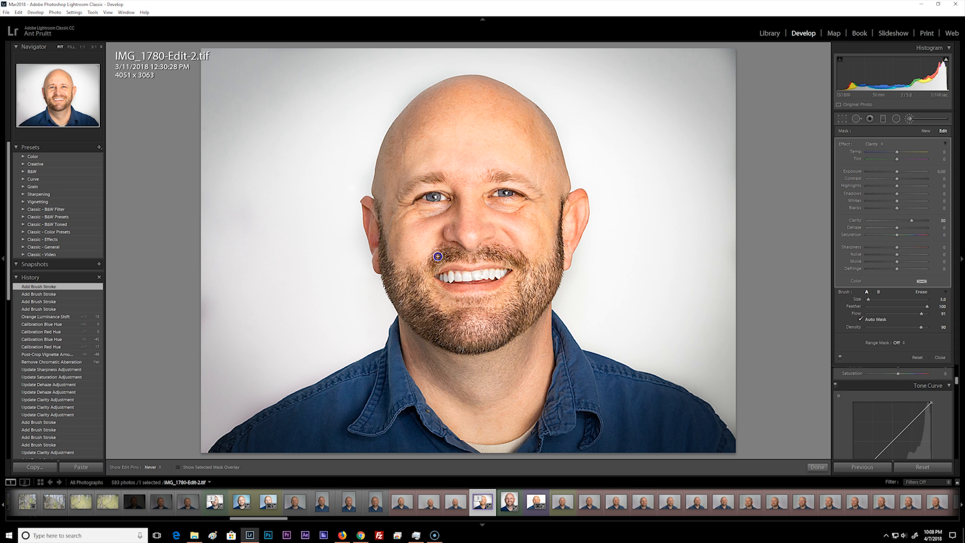
left_click_drag(418, 279, 418, 290)
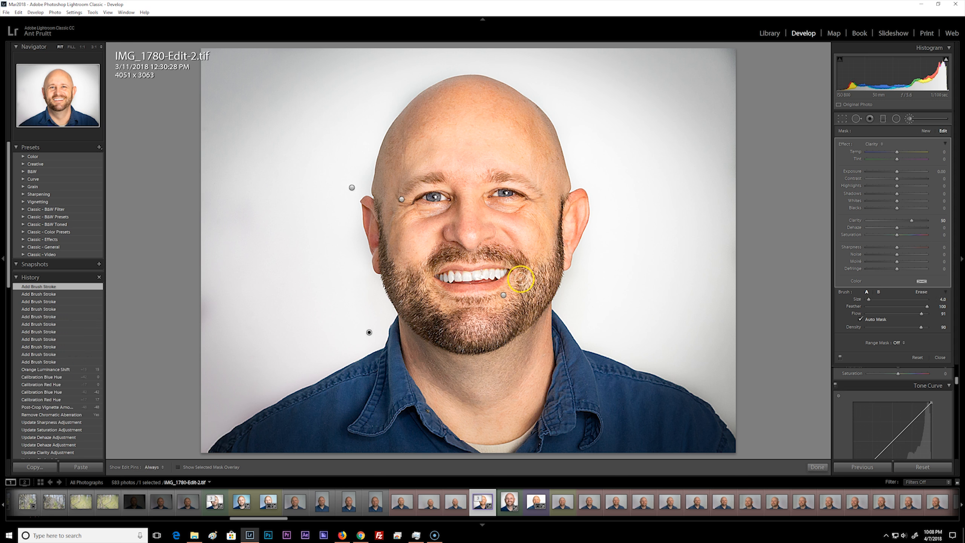
left_click_drag(522, 277, 521, 286)
key("bracketleft")
left_click(409, 280)
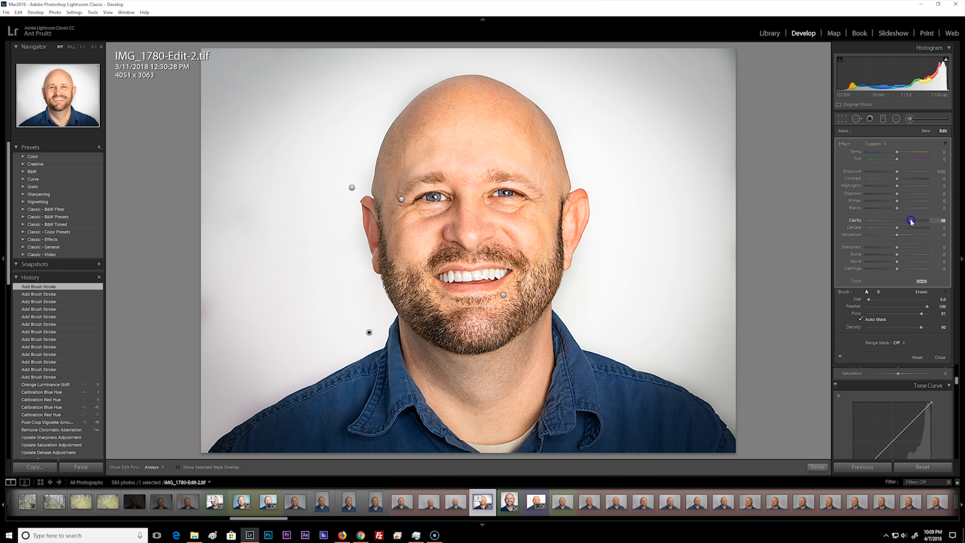
left_click_drag(906, 221, 904, 222)
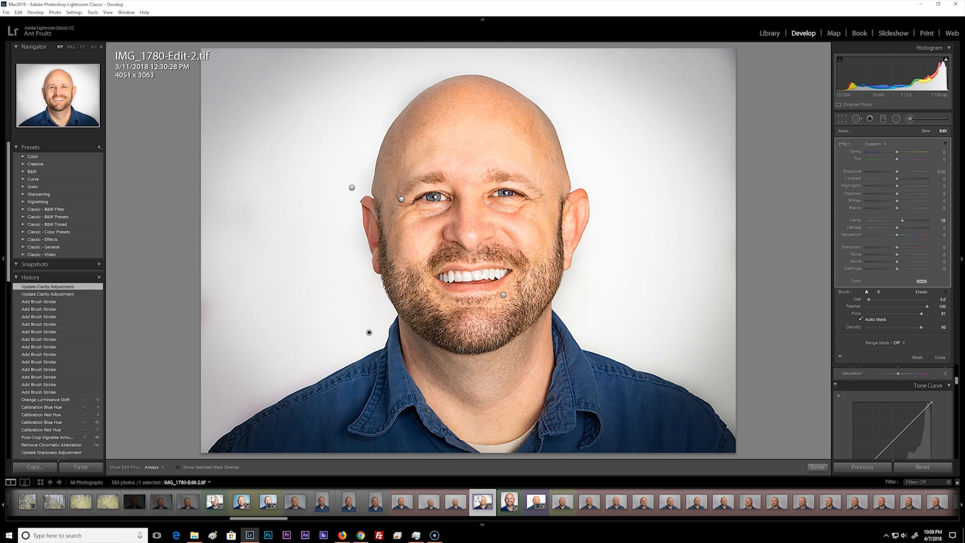
left_click(911, 122)
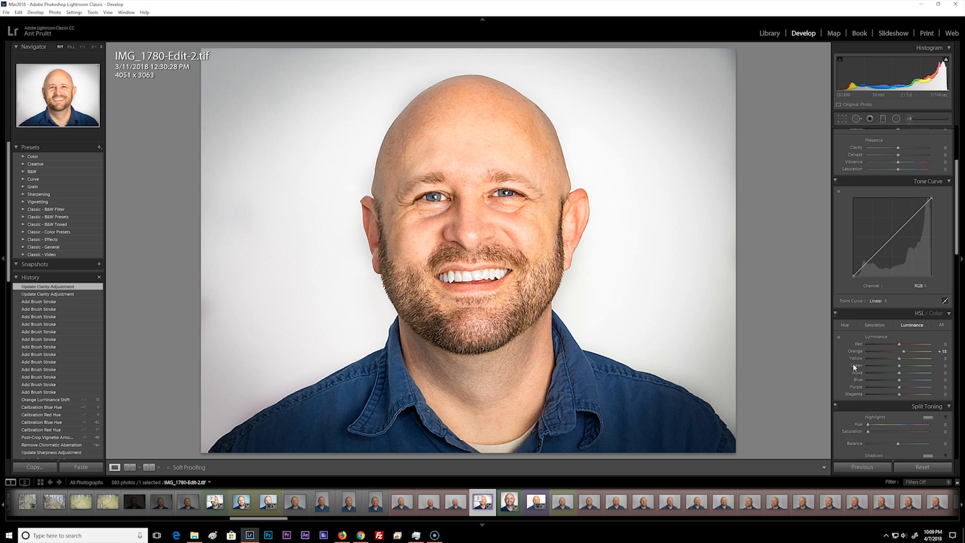
Step: Crop the portrait to the 4 x 5 / 8 x 10 aspect ratio
scroll(927, 200, "up", 3)
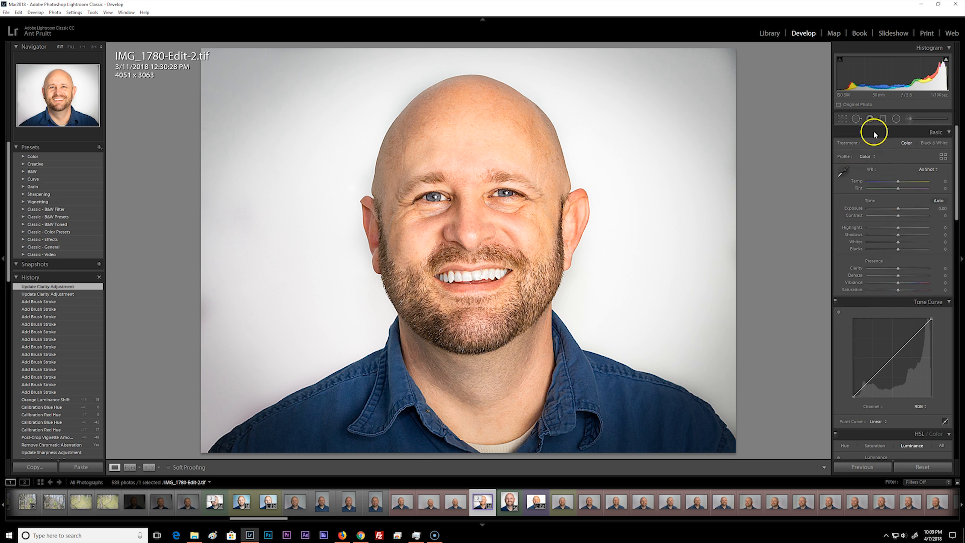
left_click(845, 119)
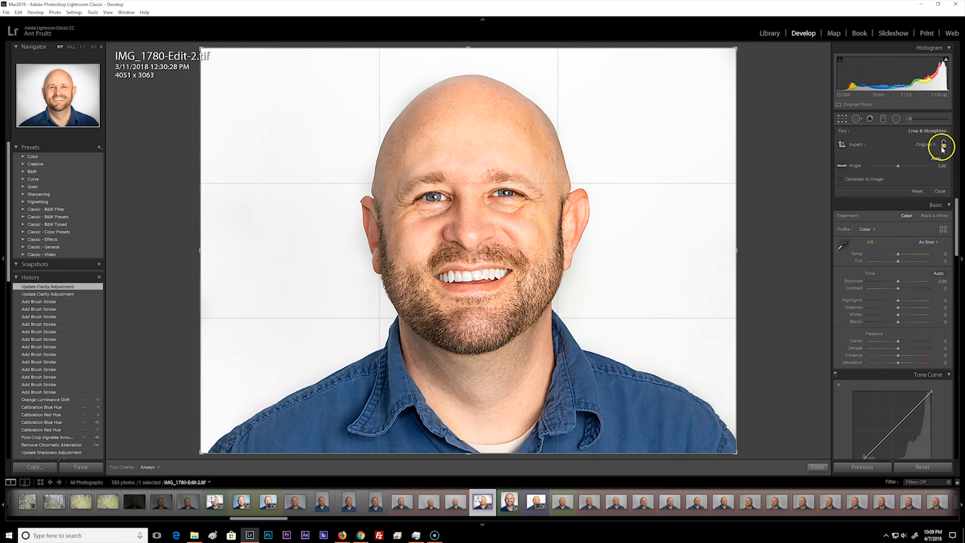
left_click(933, 145)
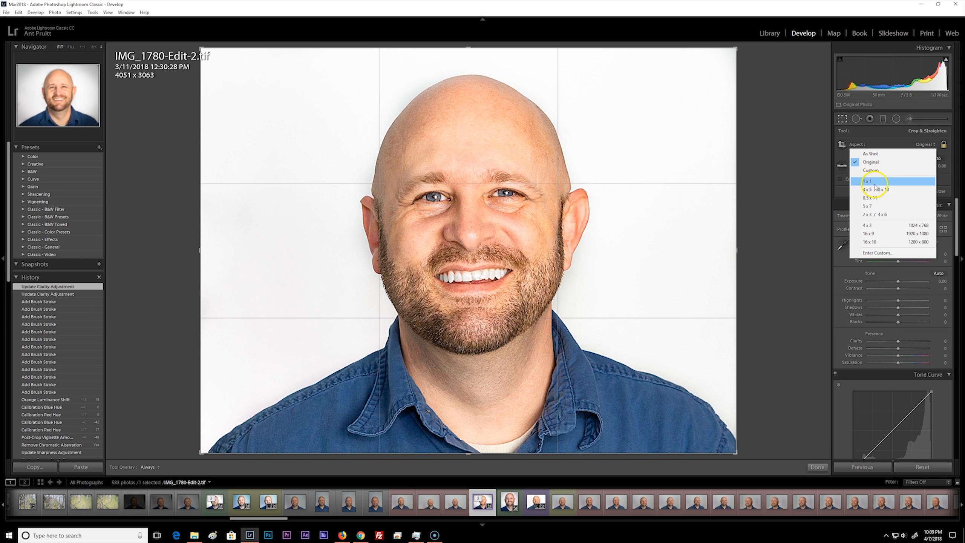
left_click(887, 190)
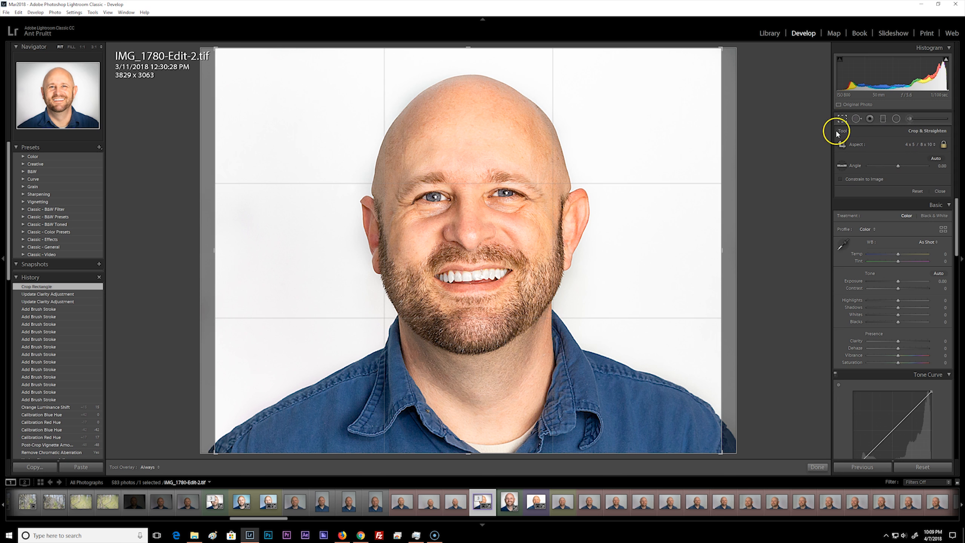
left_click(817, 467)
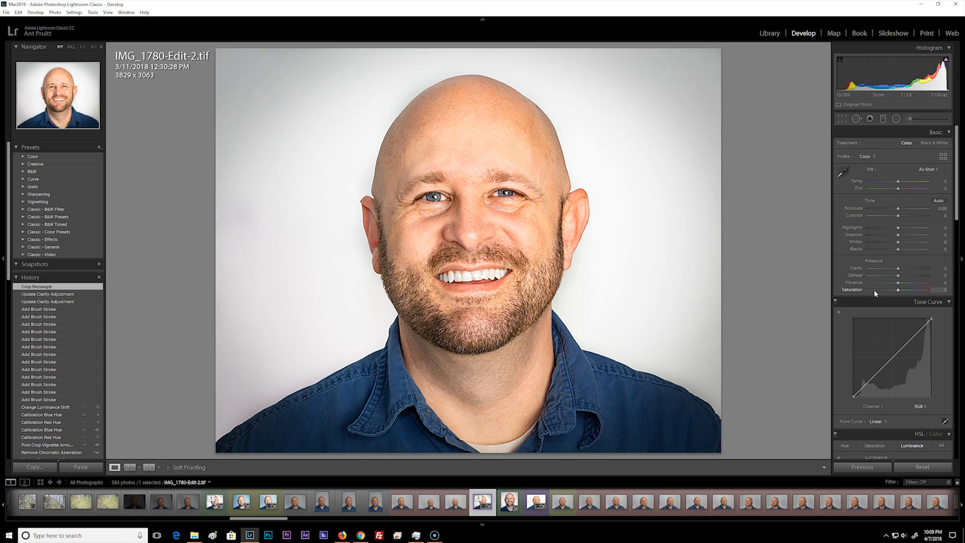
Step: Compare the unedited before view of IMG_1780.CR2 with the finished IMG_1780-Edit-2.tif
left_click(534, 508)
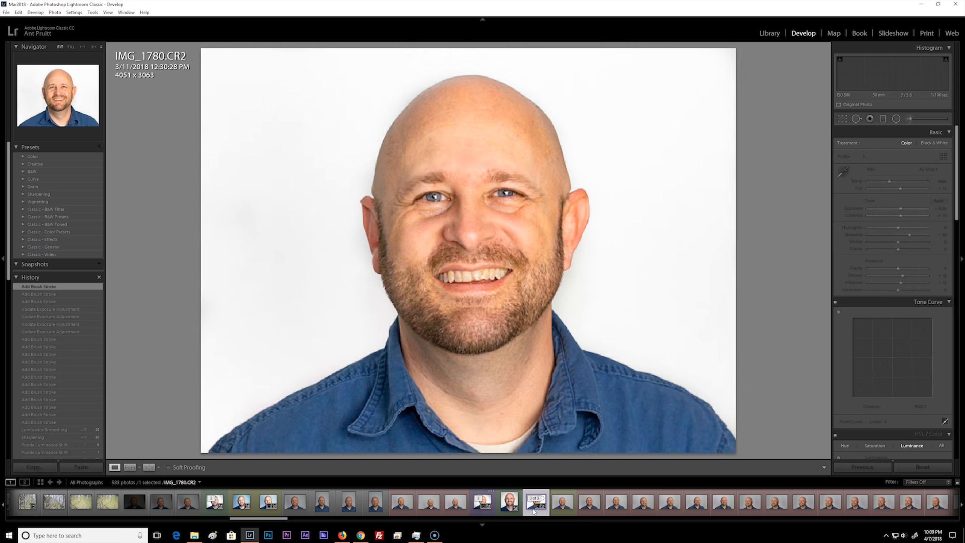
key("backslash")
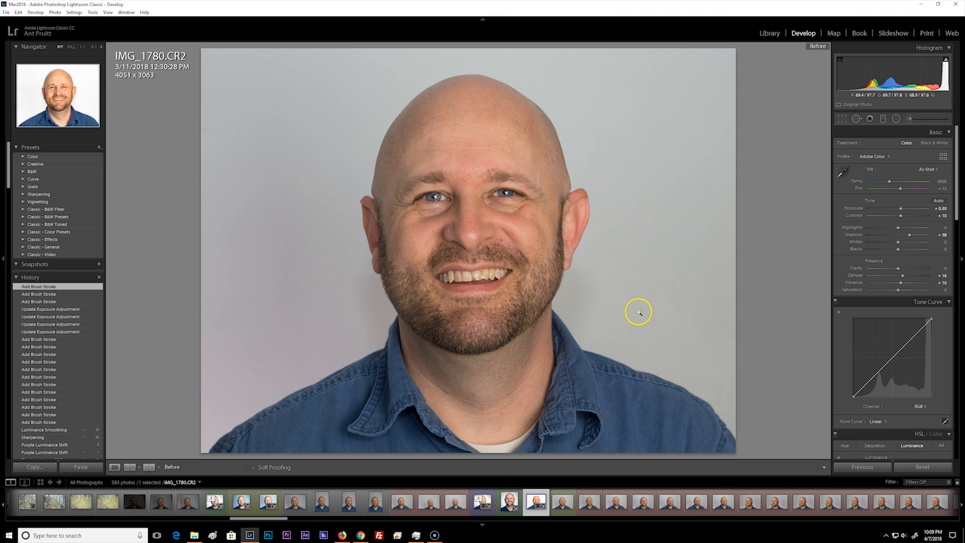
left_click(494, 503)
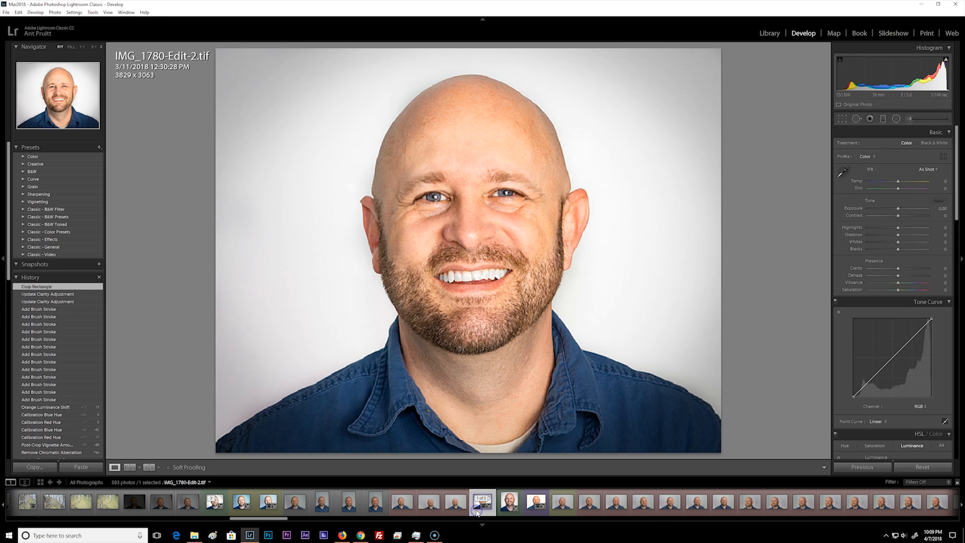